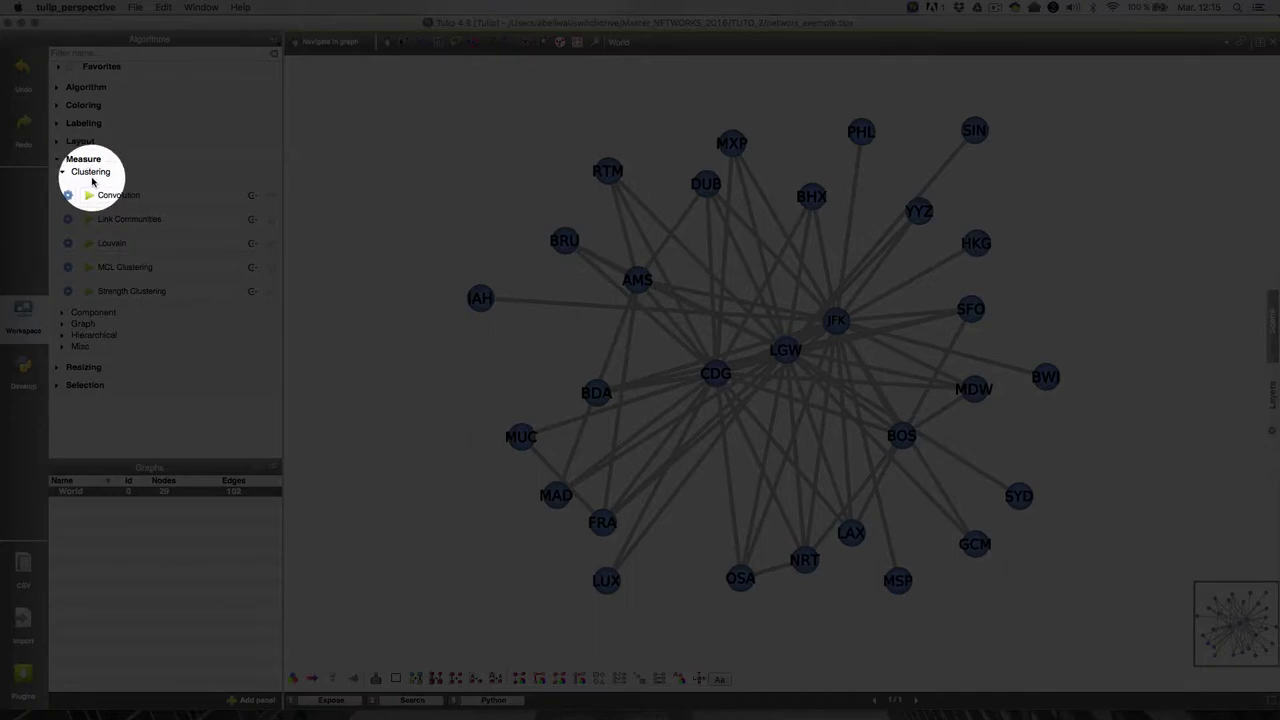
# Show the Louvain clustering parameters for the World graph, with result set to viewMetric.
pyautogui.click(70, 245)
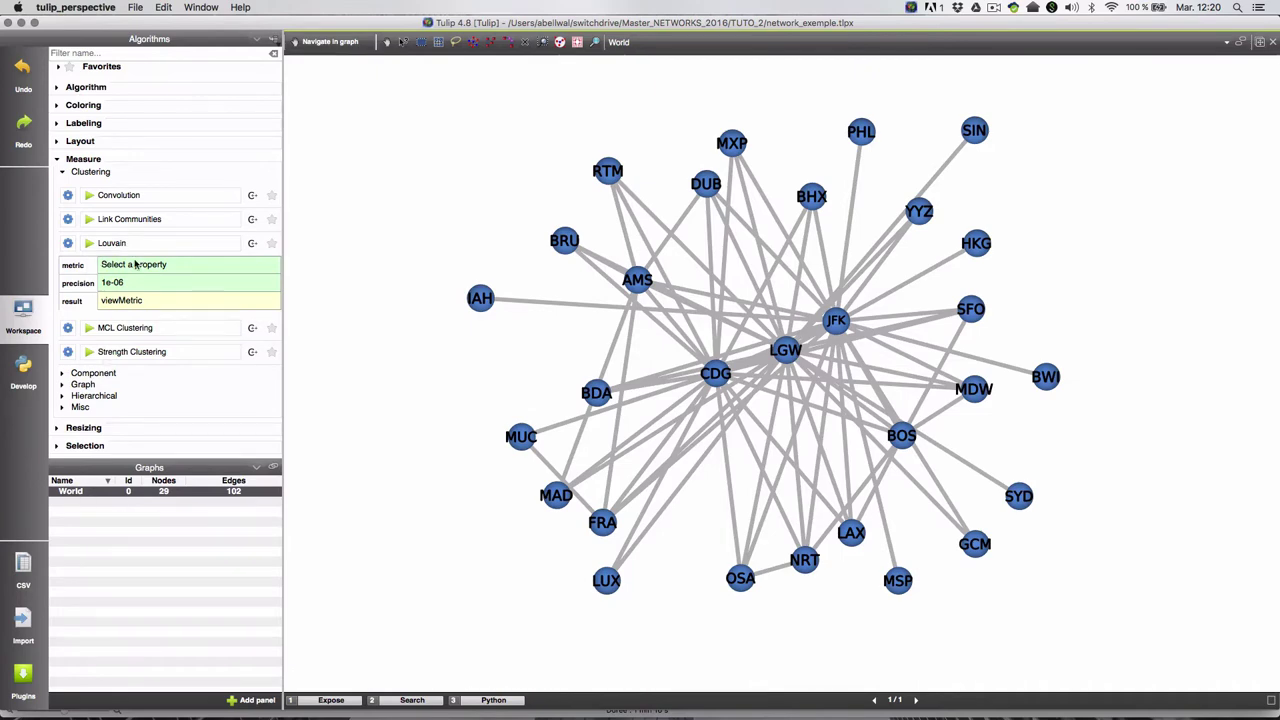
# Add a Spreadsheet view of World's nodes with columns filtered to 'viewm'.
pyautogui.doubleClick(75, 492)
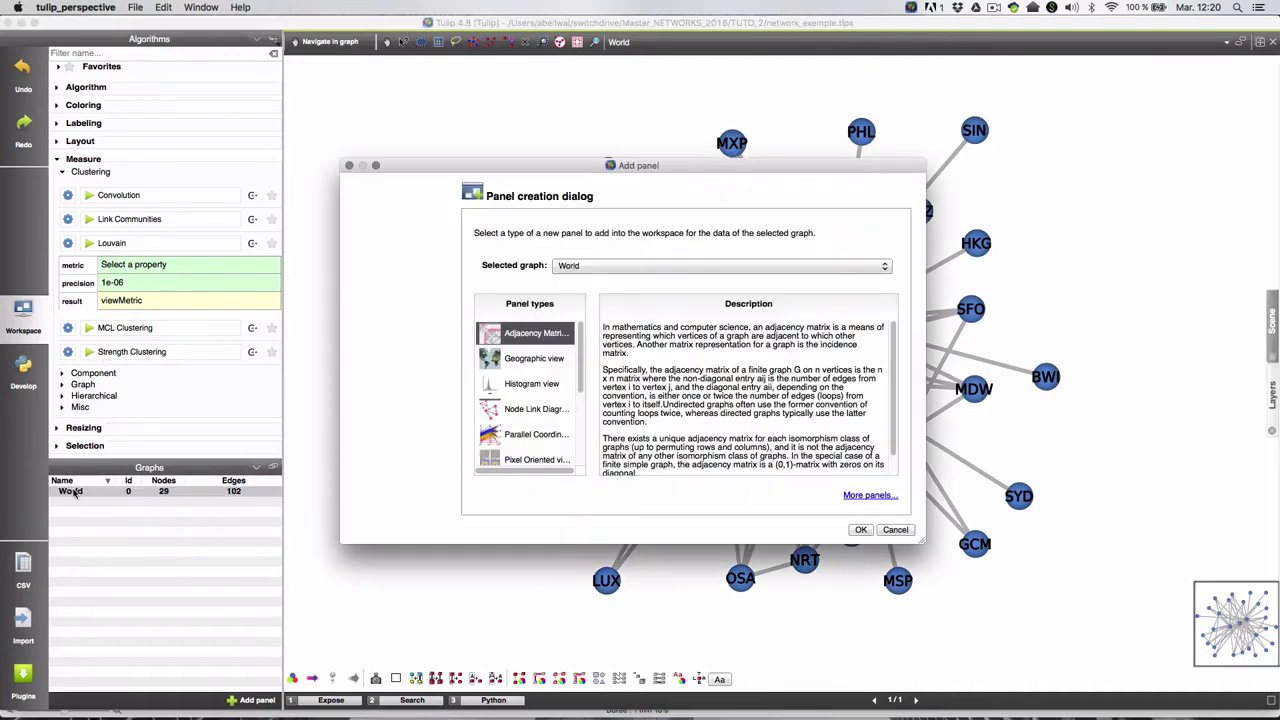
pyautogui.scroll(-3, 505, 442)
pyautogui.doubleClick(505, 442)
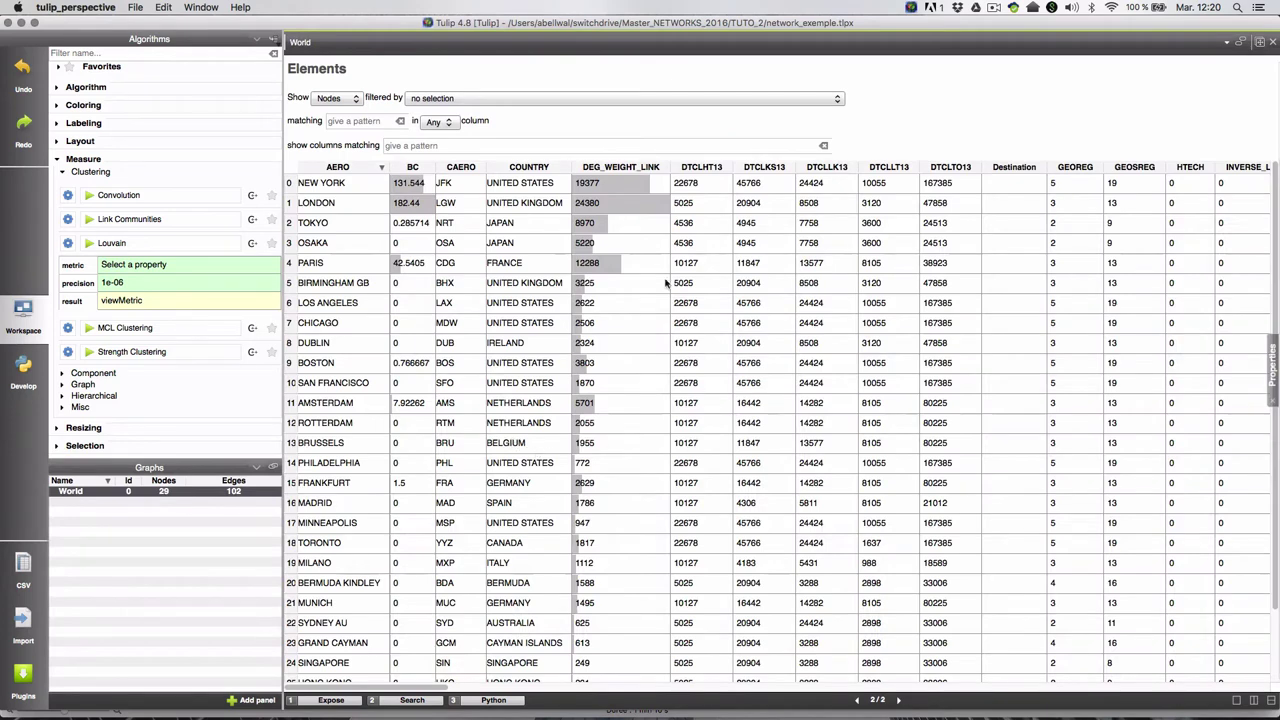
pyautogui.click(441, 143)
pyautogui.write('v')
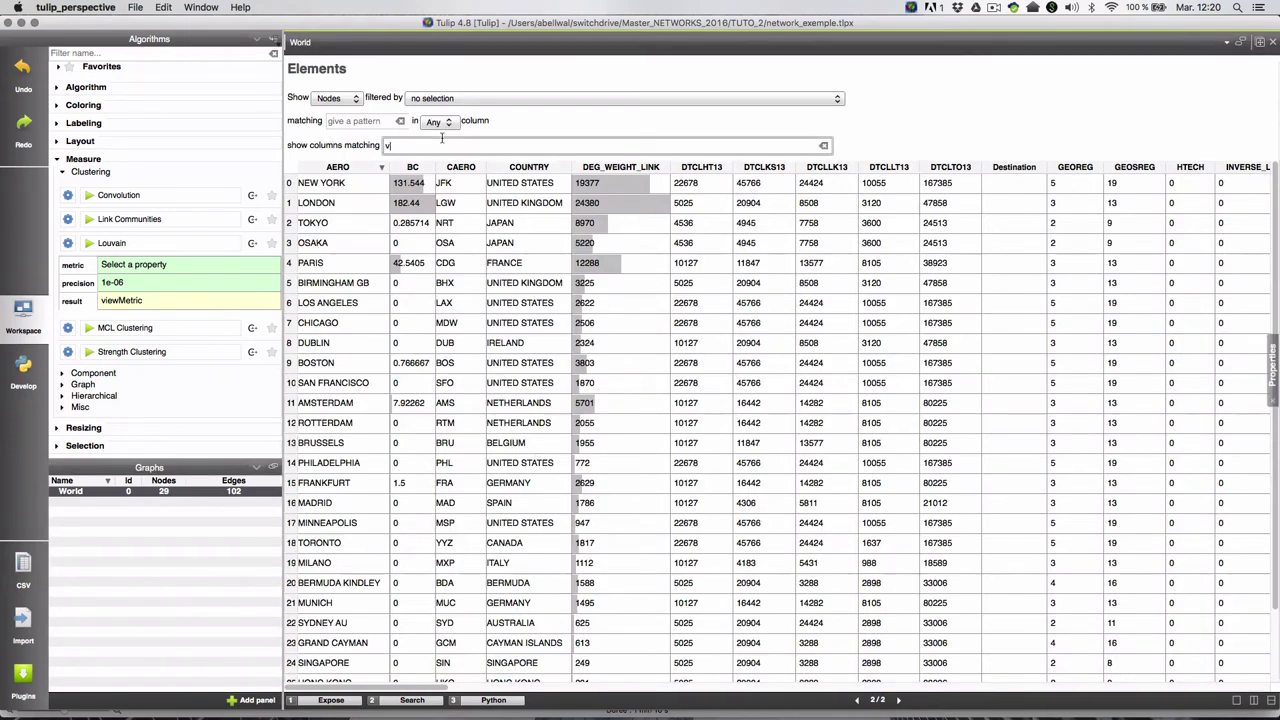
pyautogui.write('iewm')
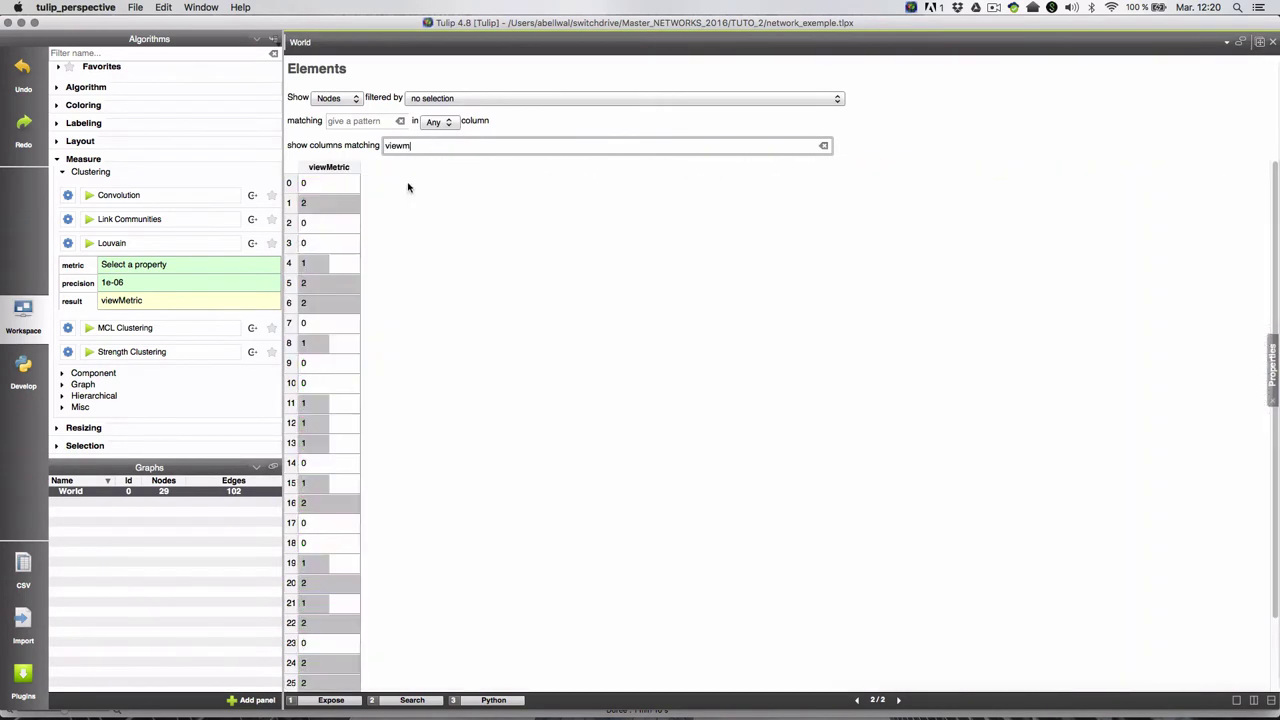
# Sort viewMetric descending and copy it into a new property louv_clust_UW.
pyautogui.click(350, 167)
pyautogui.click(330, 167)
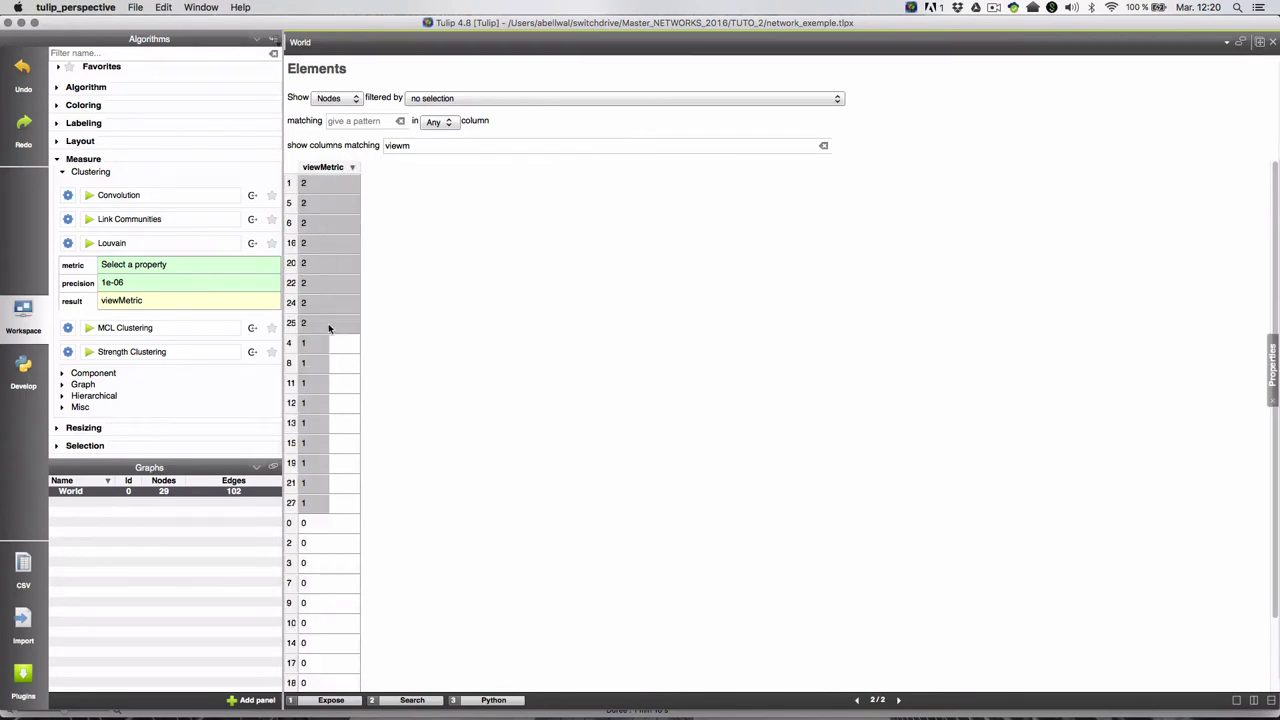
pyautogui.rightClick(336, 168)
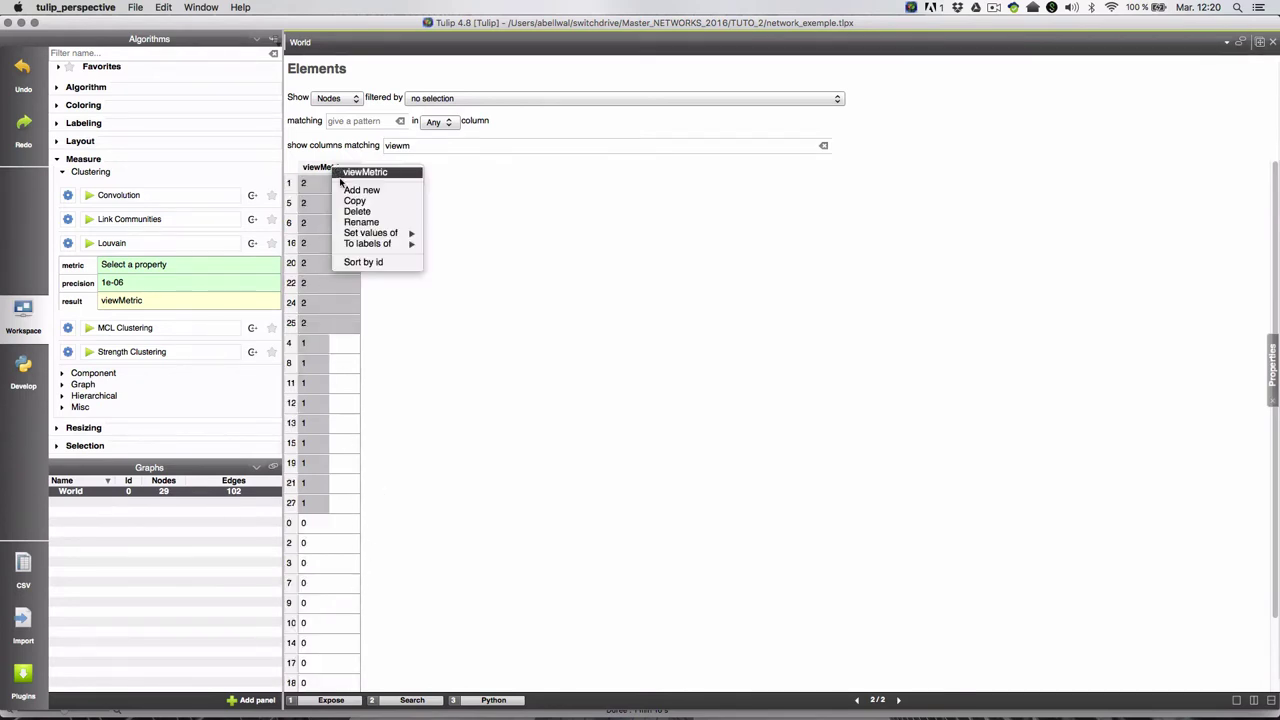
pyautogui.click(366, 201)
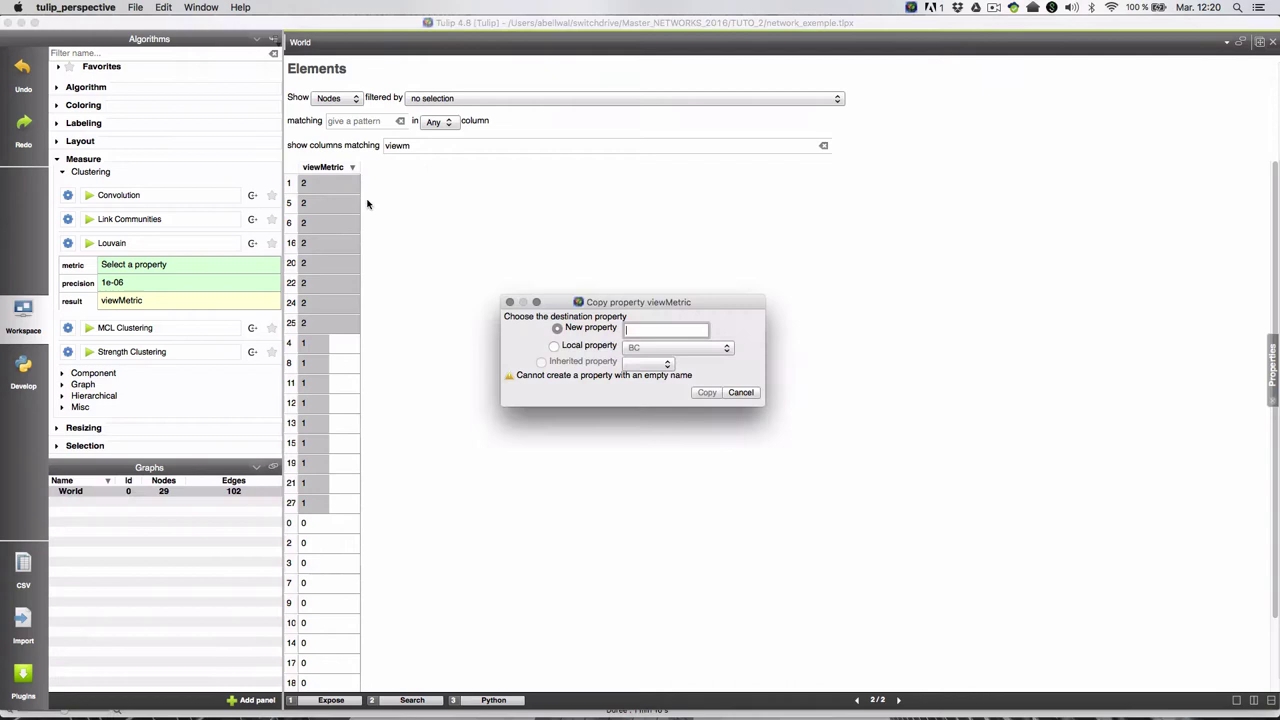
pyautogui.write('louv_clust_UW')
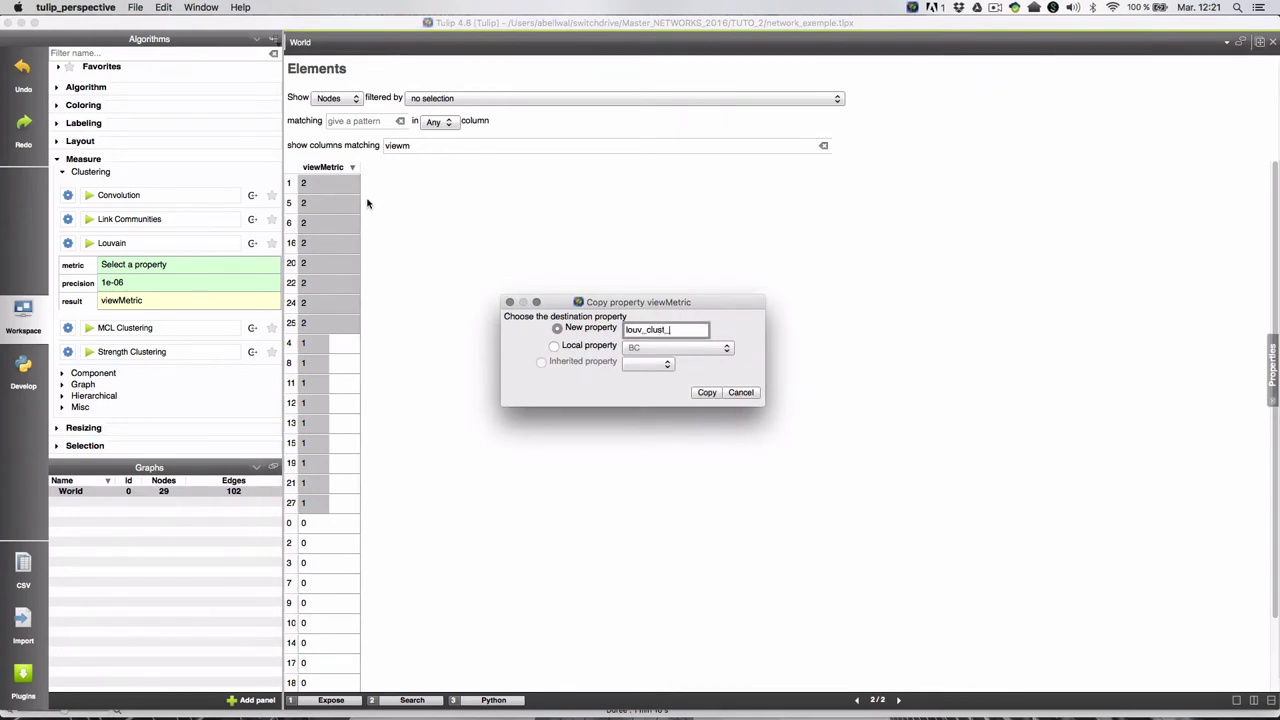
pyautogui.click(704, 392)
# Set Louvain's weight metric to LINK and run the clustering.
pyautogui.click(189, 265)
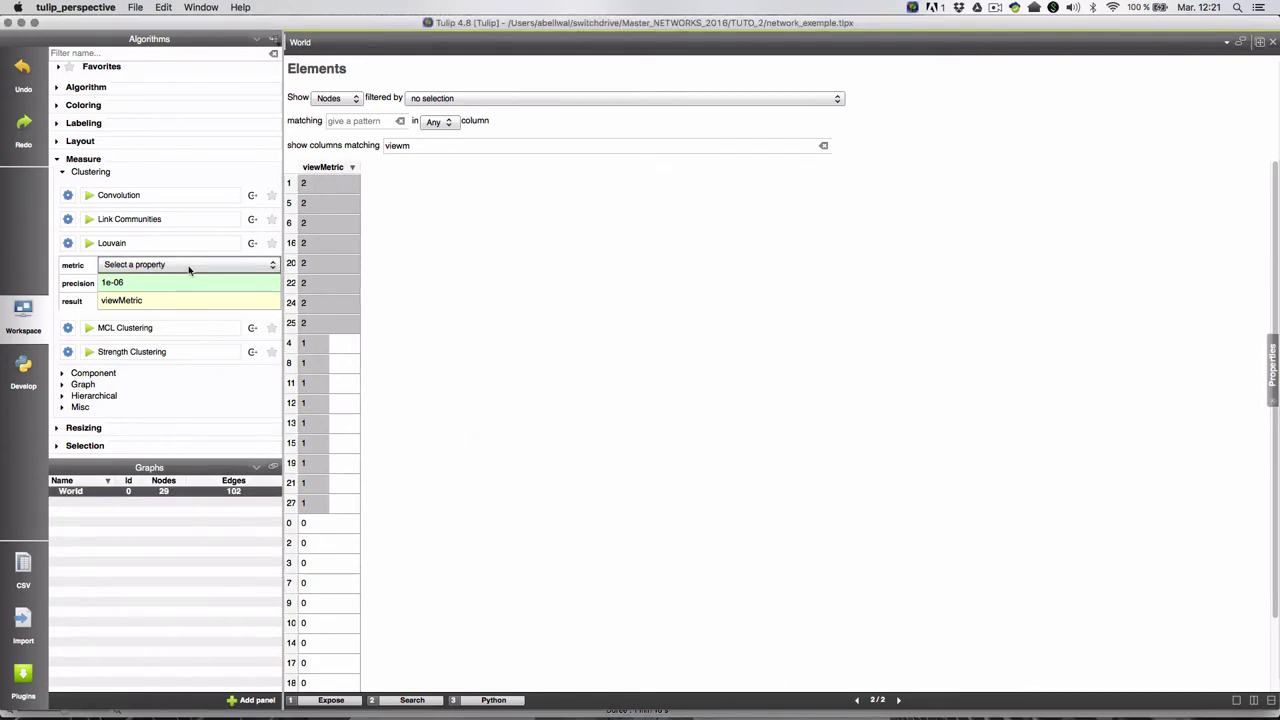
pyautogui.click(200, 265)
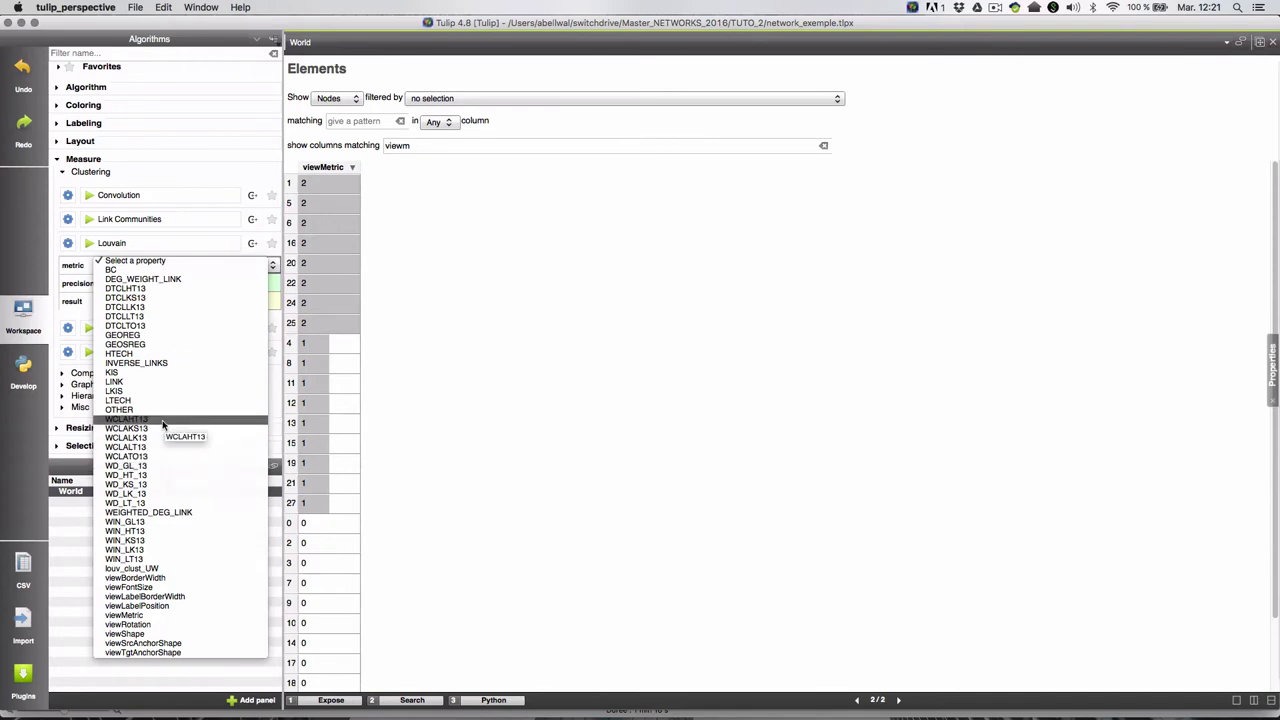
pyautogui.click(133, 383)
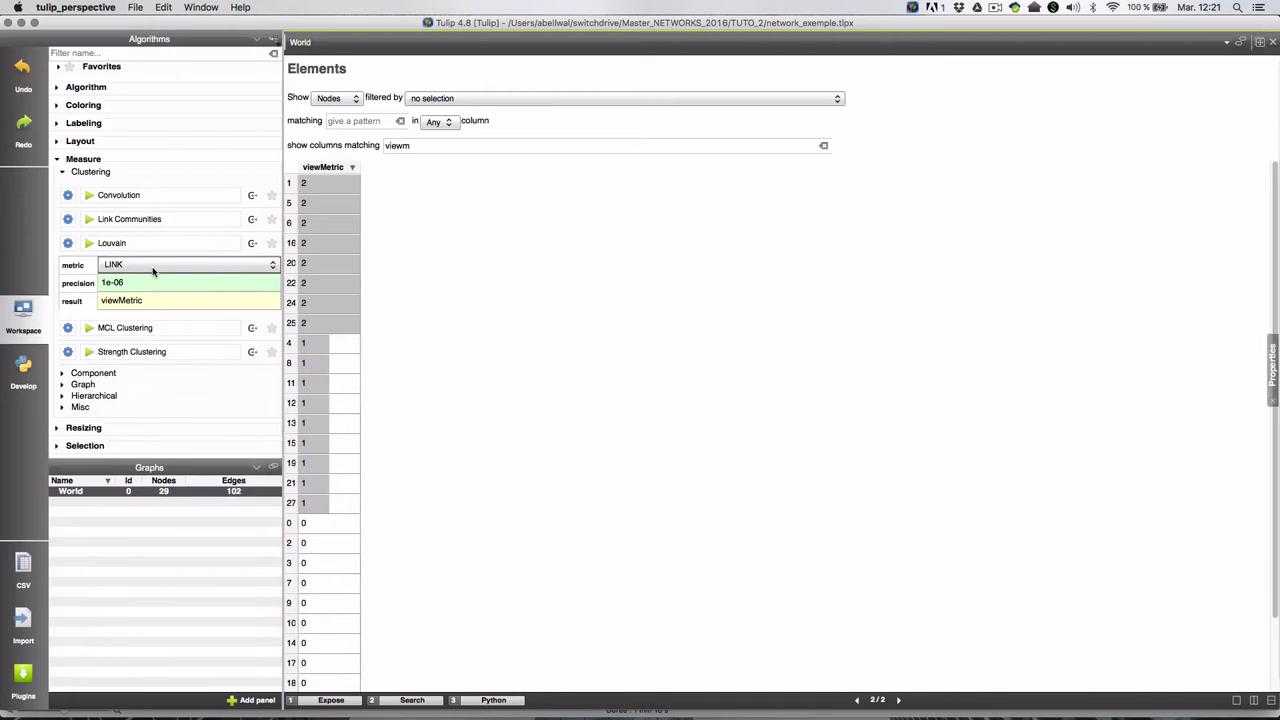
pyautogui.doubleClick(148, 245)
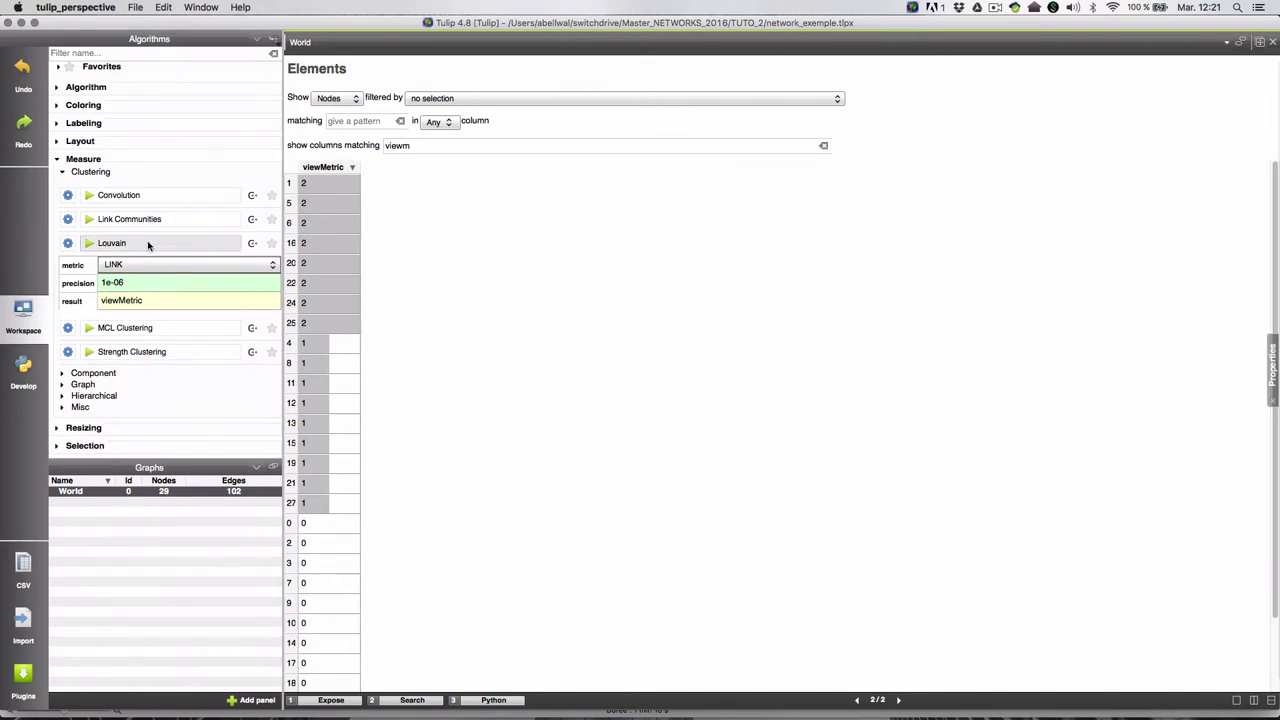
# Sort the new viewMetric clusters and copy them into a new property louv_clust_W.
pyautogui.click(324, 168)
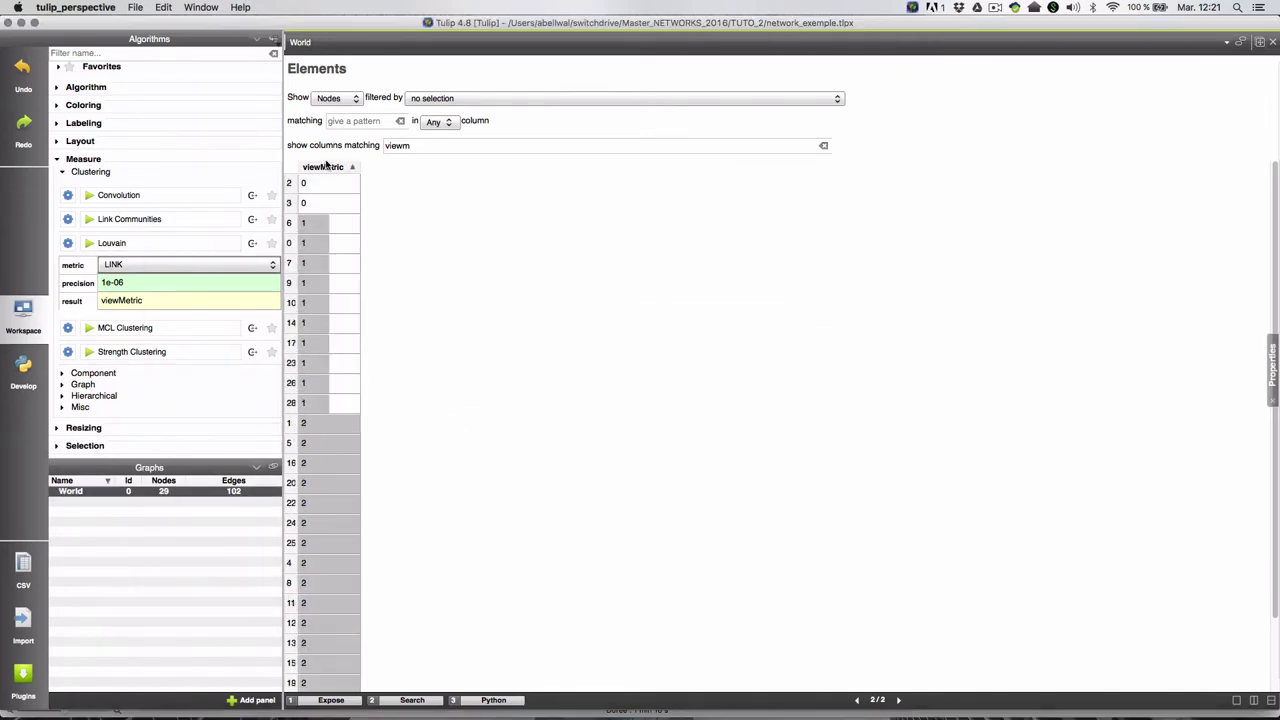
pyautogui.scroll(-2, 352, 285)
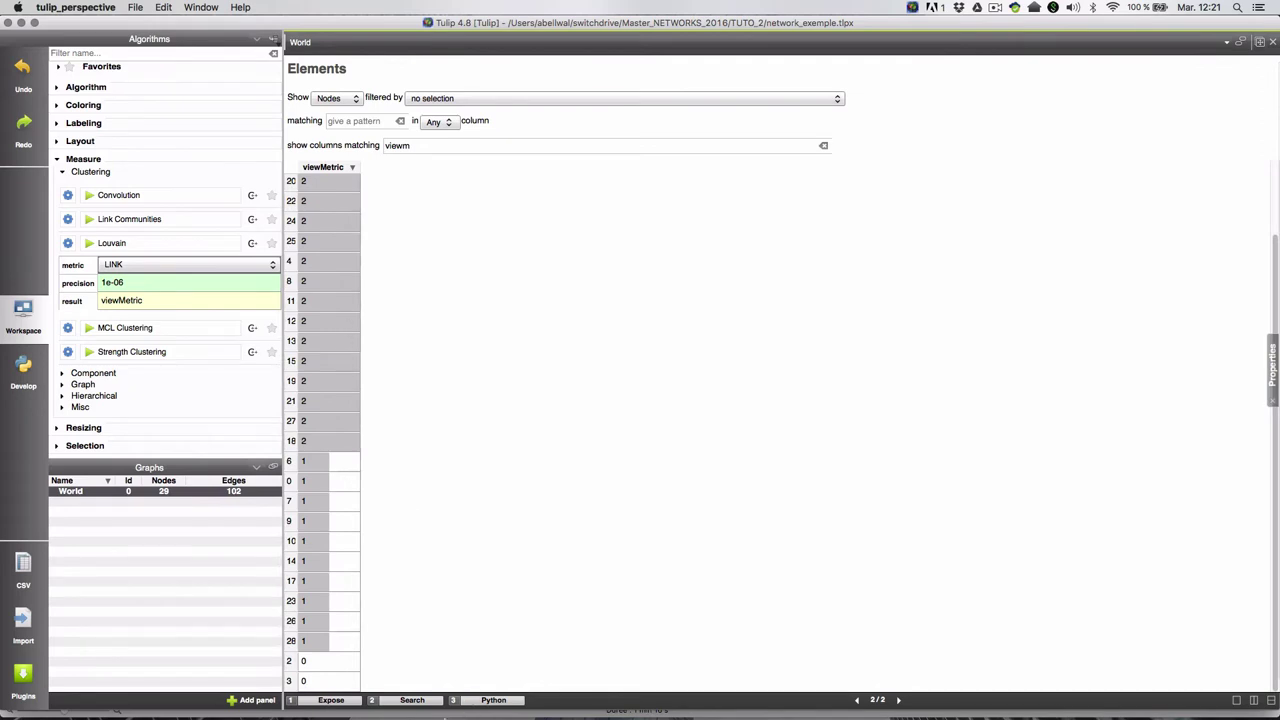
pyautogui.scroll(2, 395, 415)
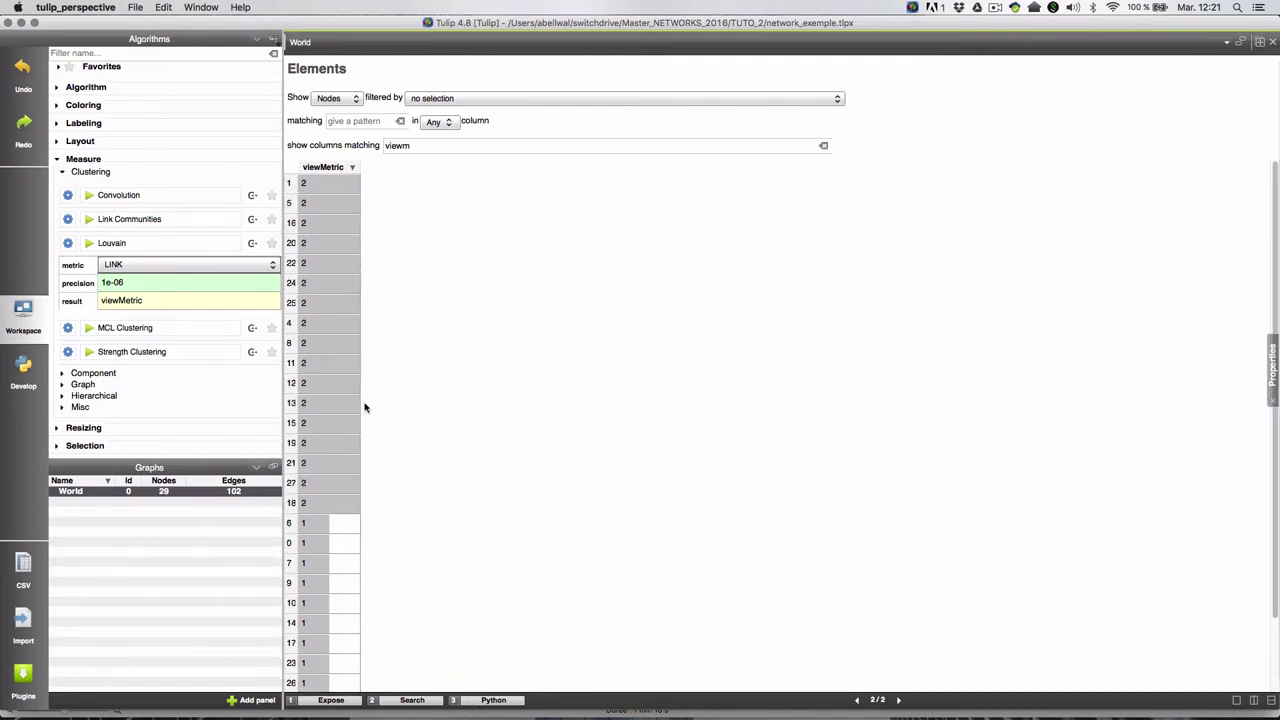
pyautogui.scroll(-2, 365, 407)
pyautogui.rightClick(327, 172)
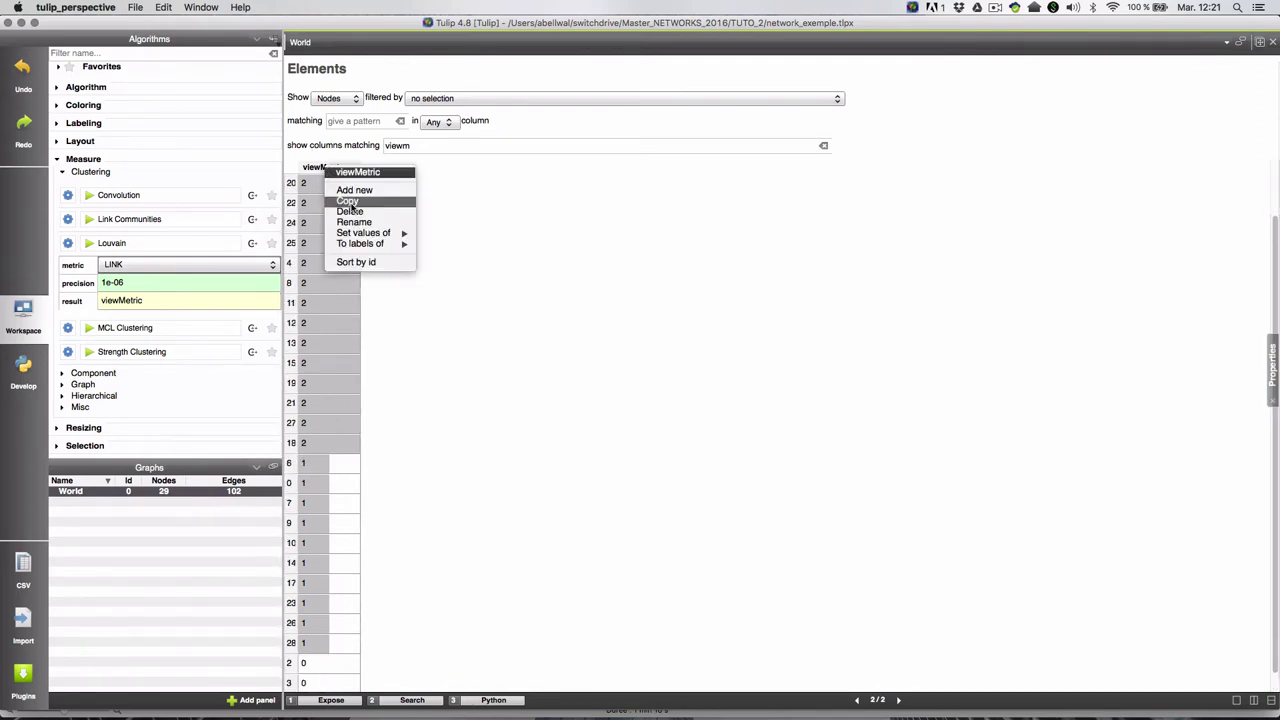
pyautogui.click(353, 205)
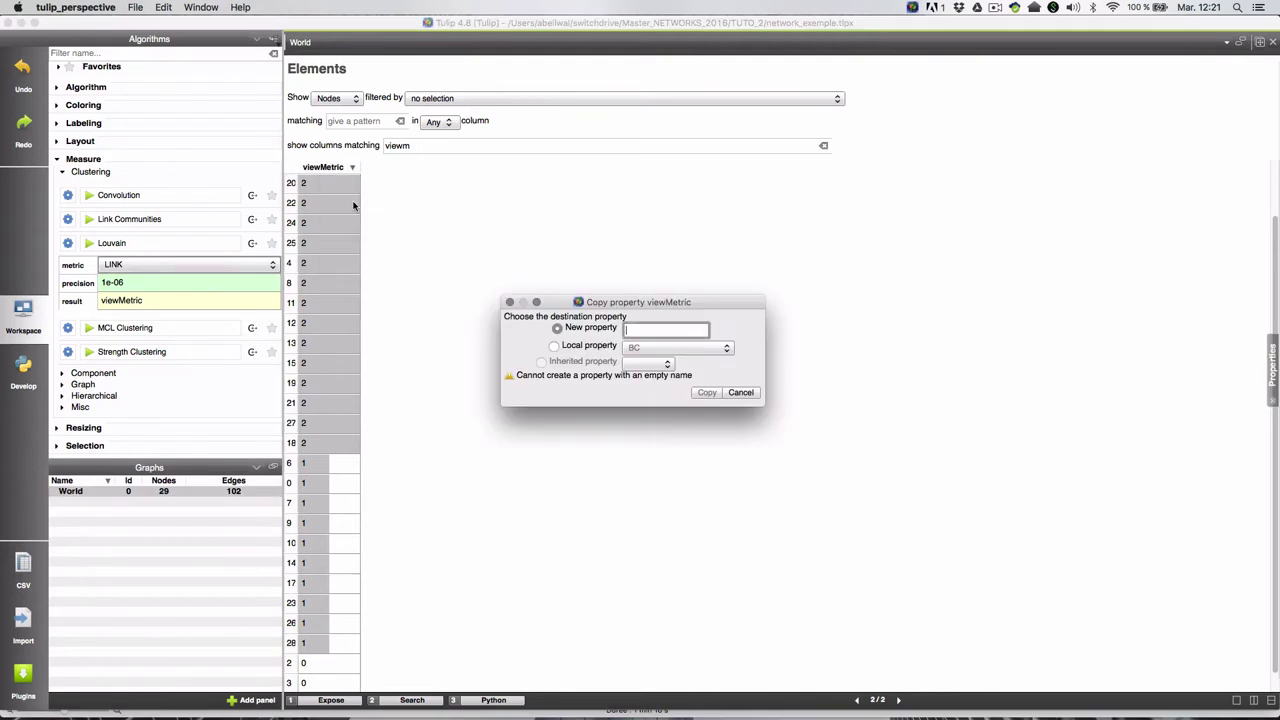
pyautogui.write('louv_clust_W')
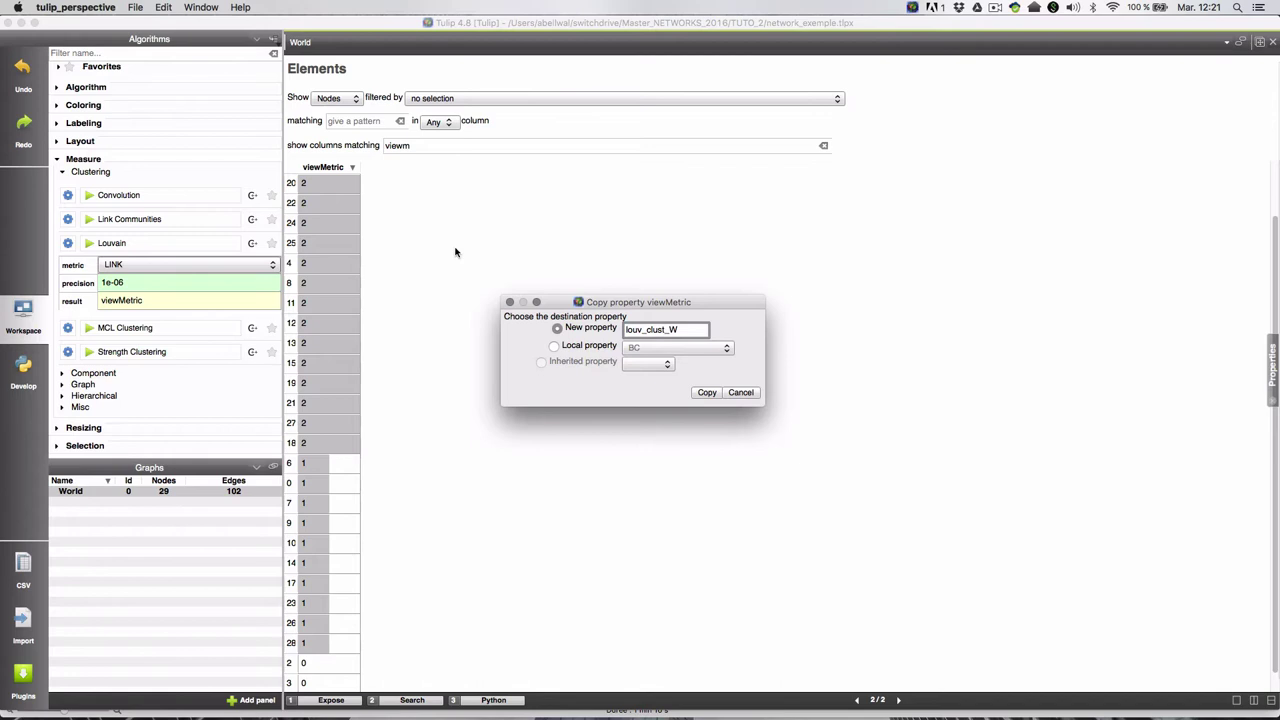
pyautogui.click(707, 393)
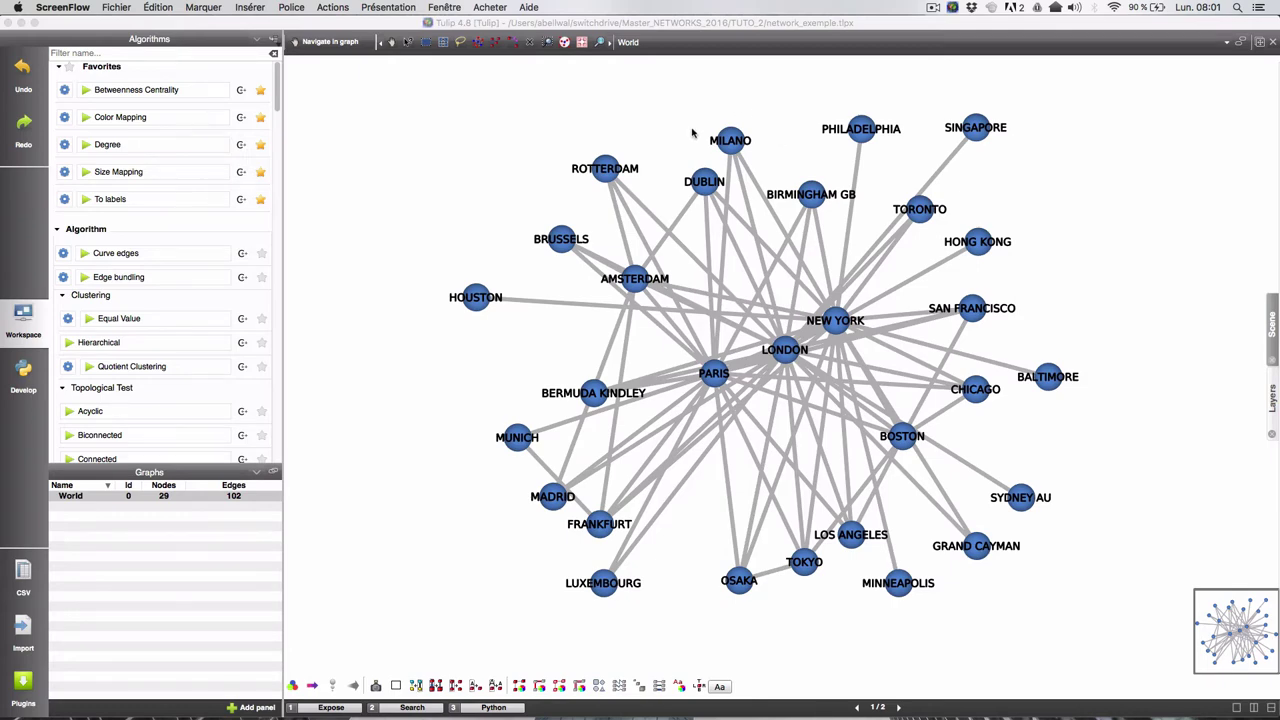
# Set Color Mapping to the enumerated type with louvain_UW as the input property.
pyautogui.click(101, 117)
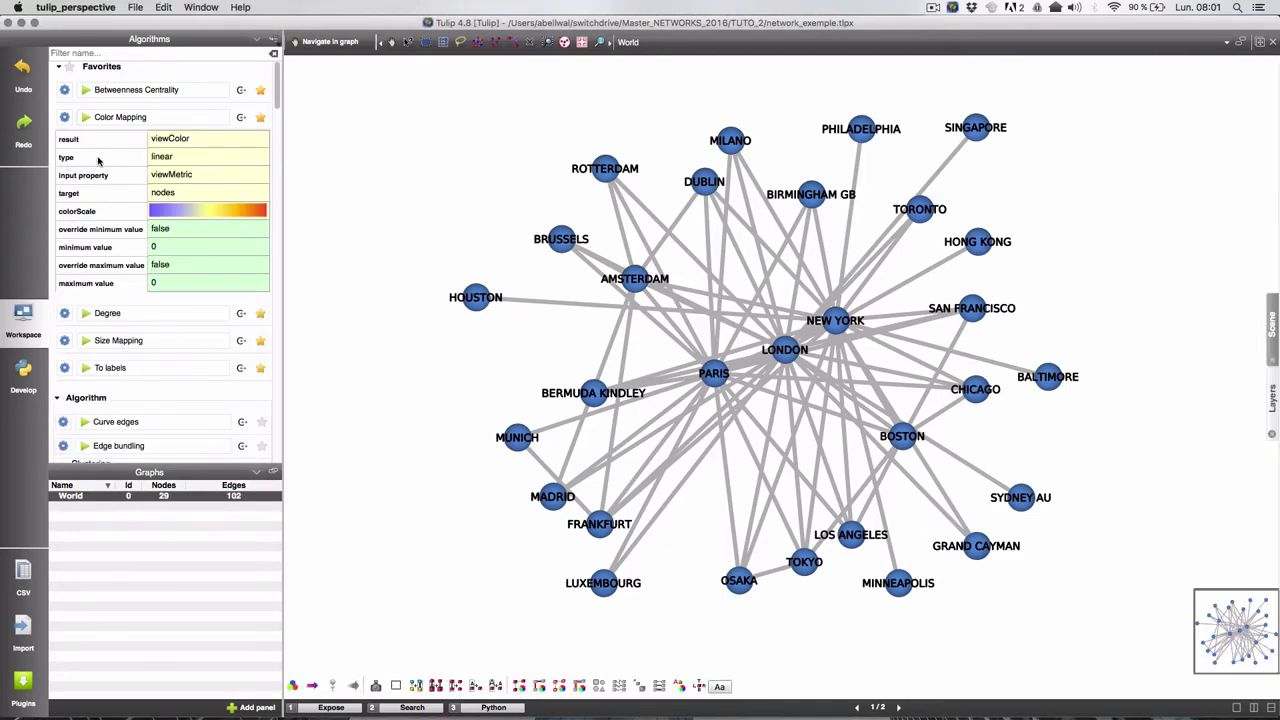
pyautogui.click(258, 160)
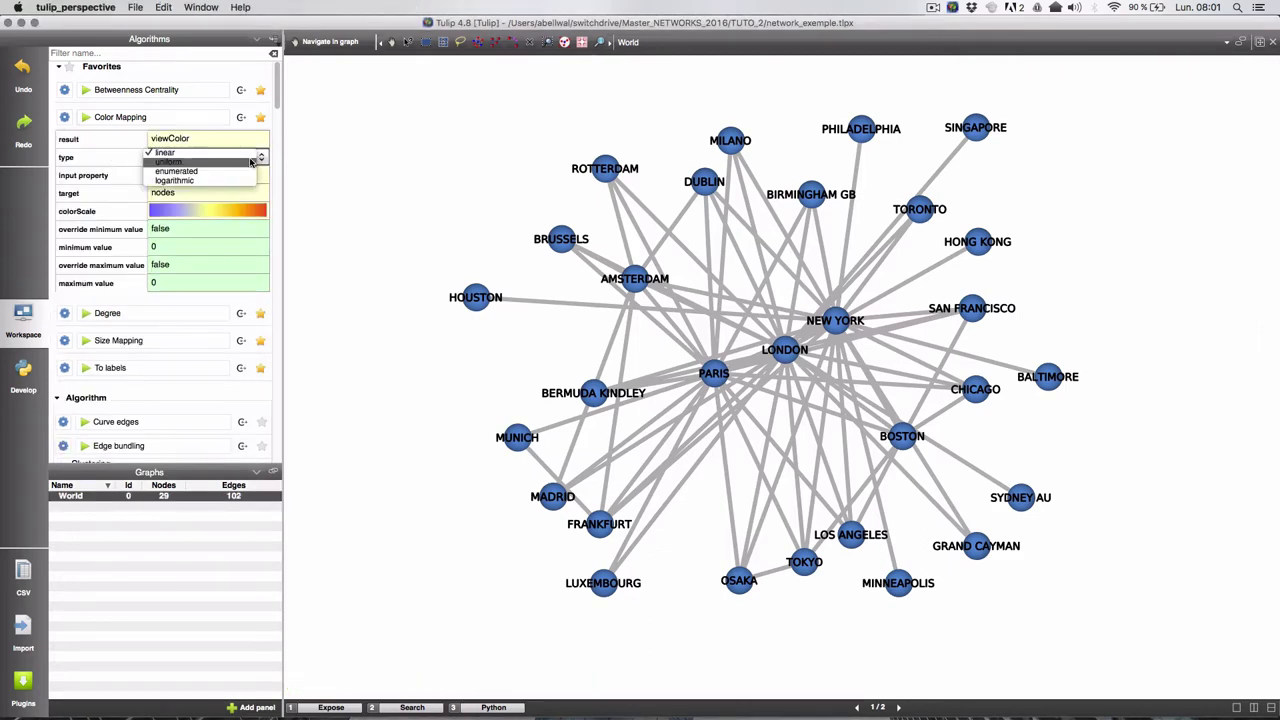
pyautogui.click(219, 177)
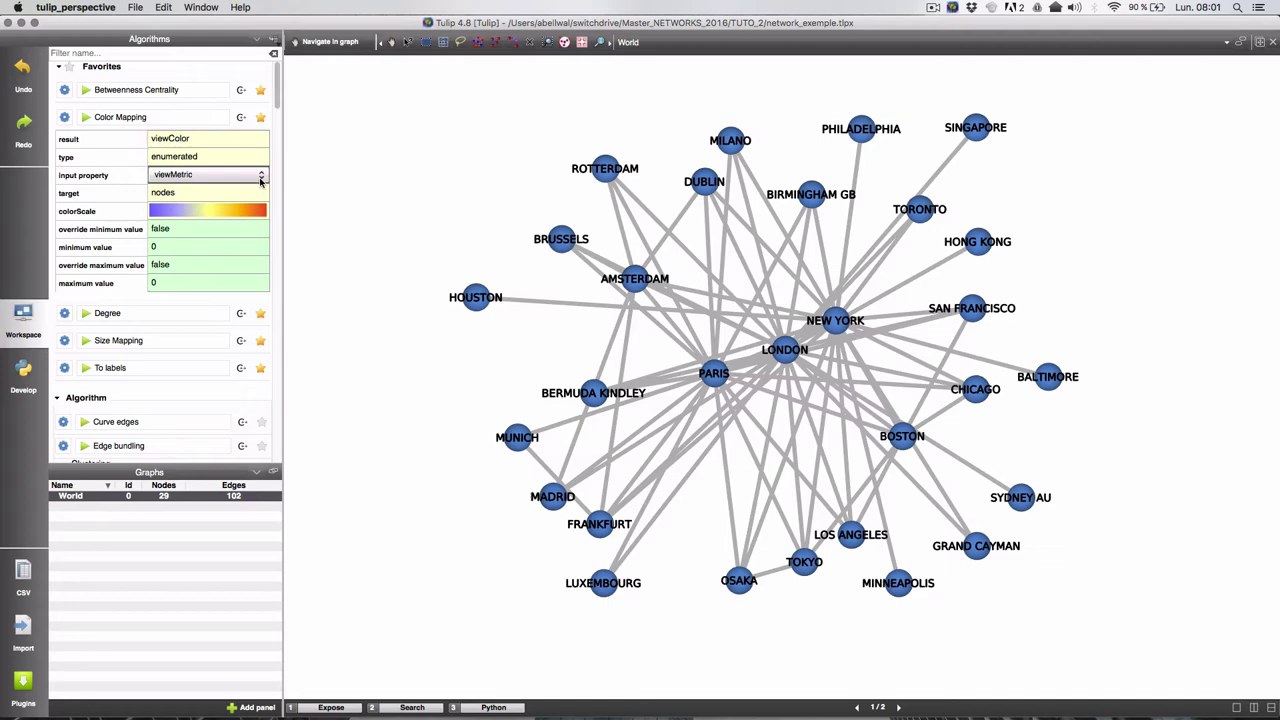
pyautogui.click(254, 181)
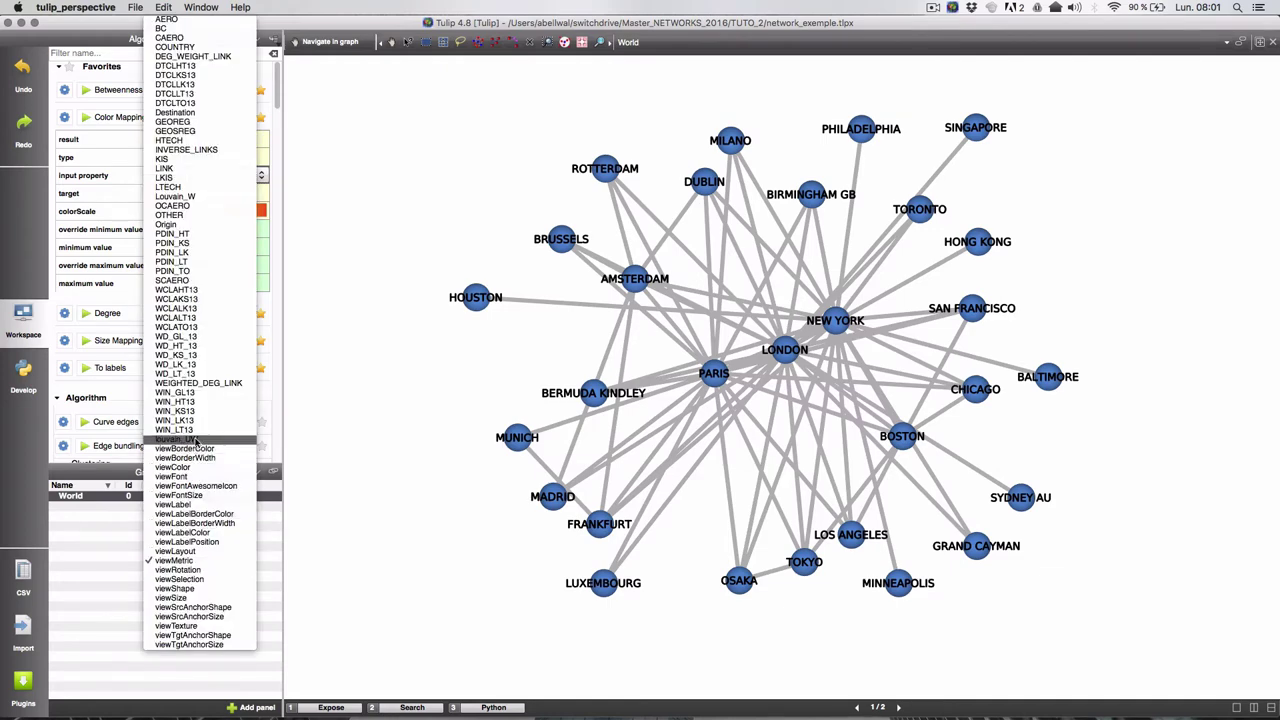
pyautogui.click(196, 442)
# Replace the gradient colorScale with the discrete predefined Accent_8 ColorBrewer palette.
pyautogui.click(219, 211)
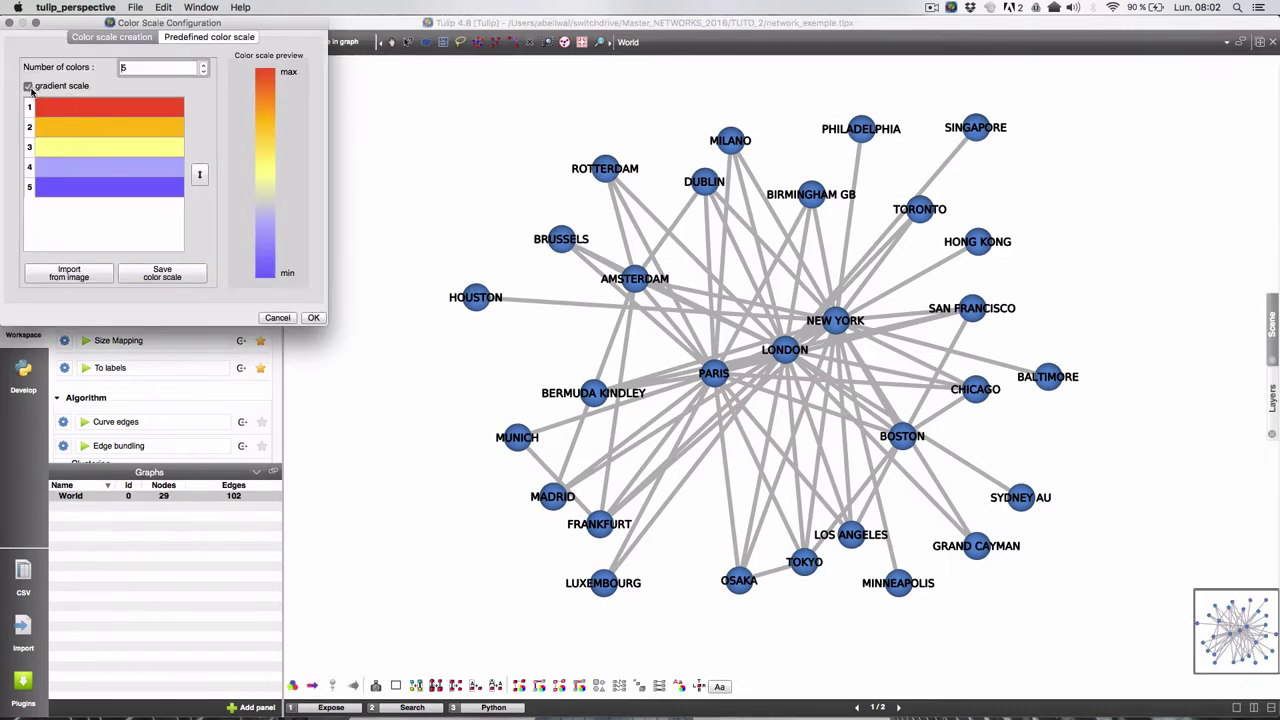
pyautogui.click(28, 87)
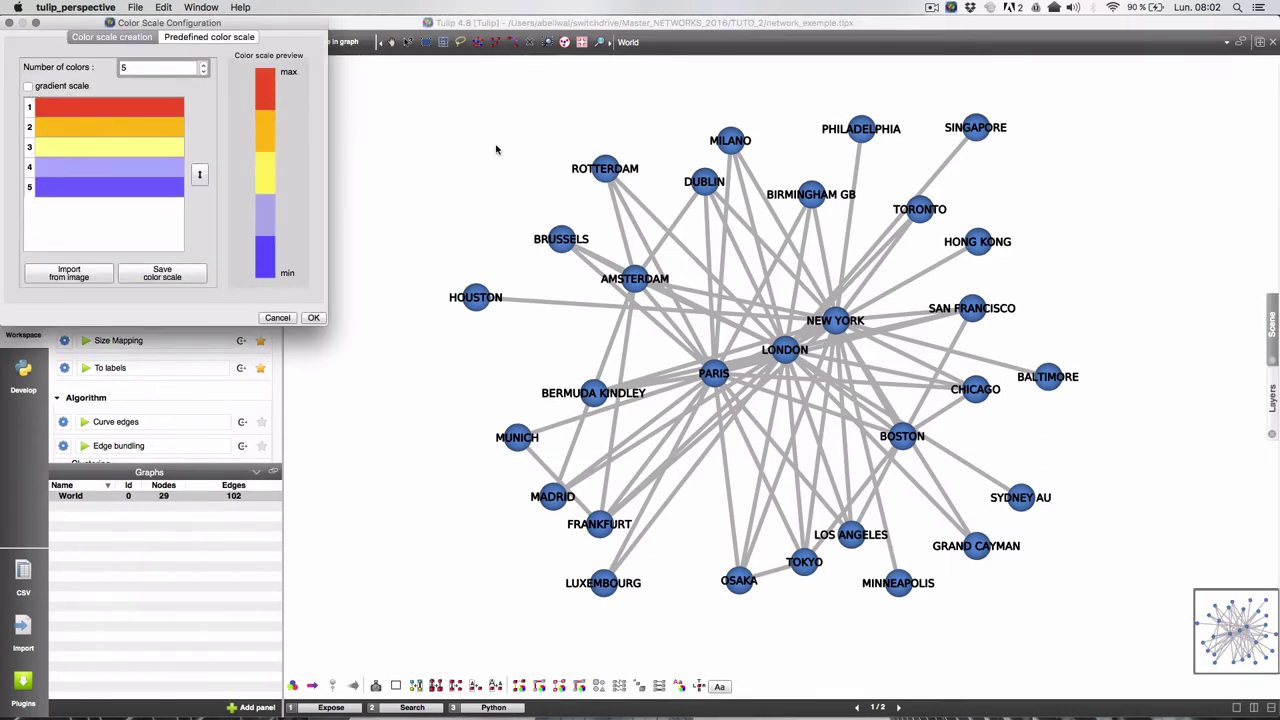
pyautogui.click(205, 38)
pyautogui.click(88, 109)
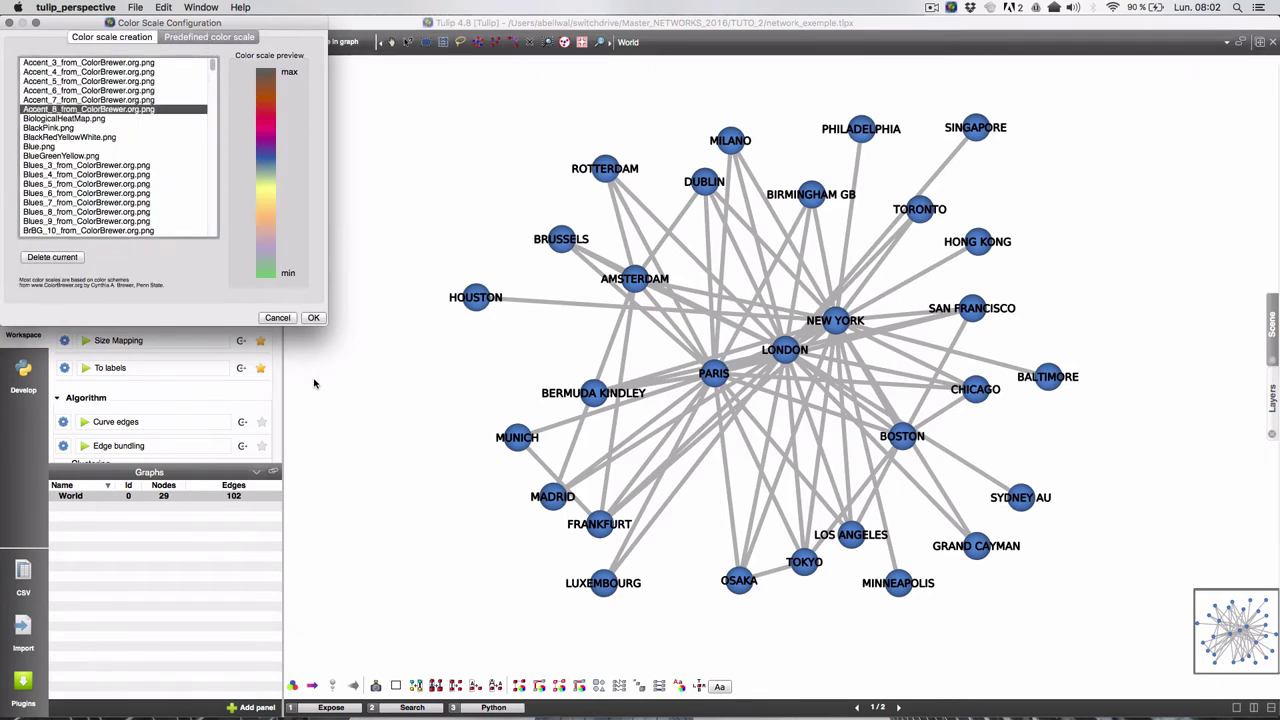
pyautogui.click(313, 317)
pyautogui.click(220, 203)
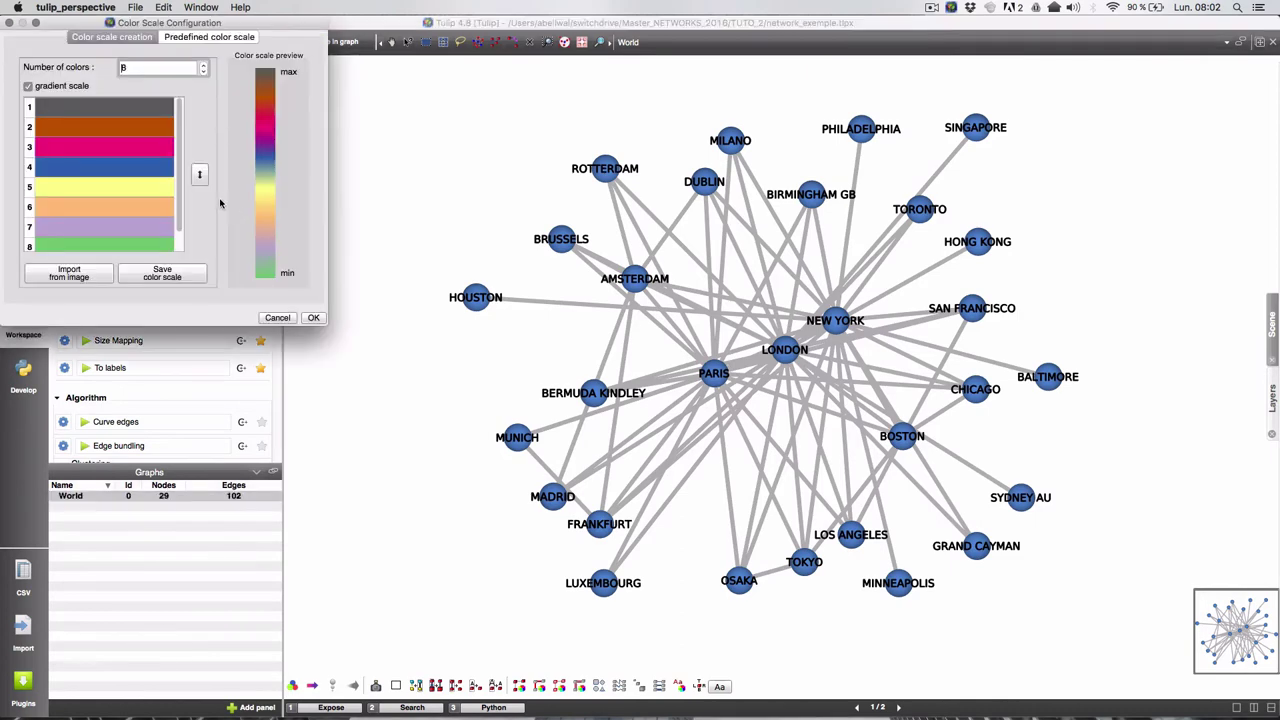
pyautogui.click(314, 317)
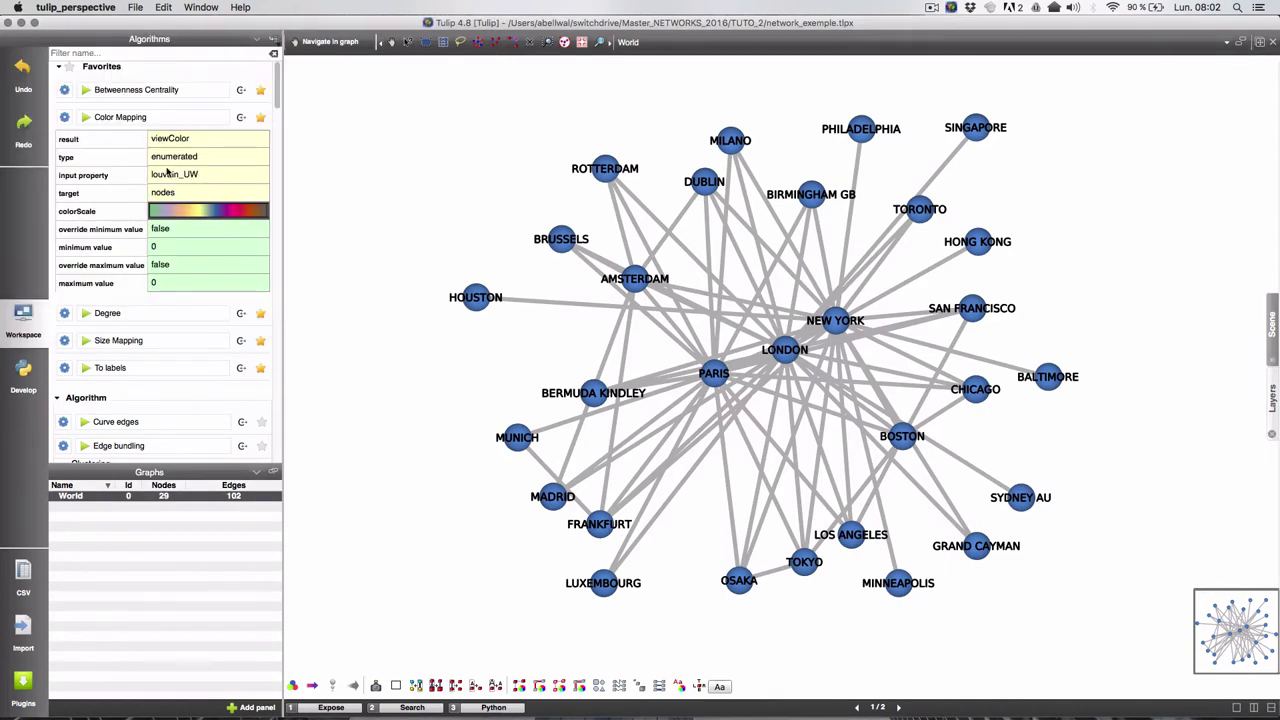
# Run Color Mapping and accept the colours assigned to the three louvain_UW communities.
pyautogui.click(111, 124)
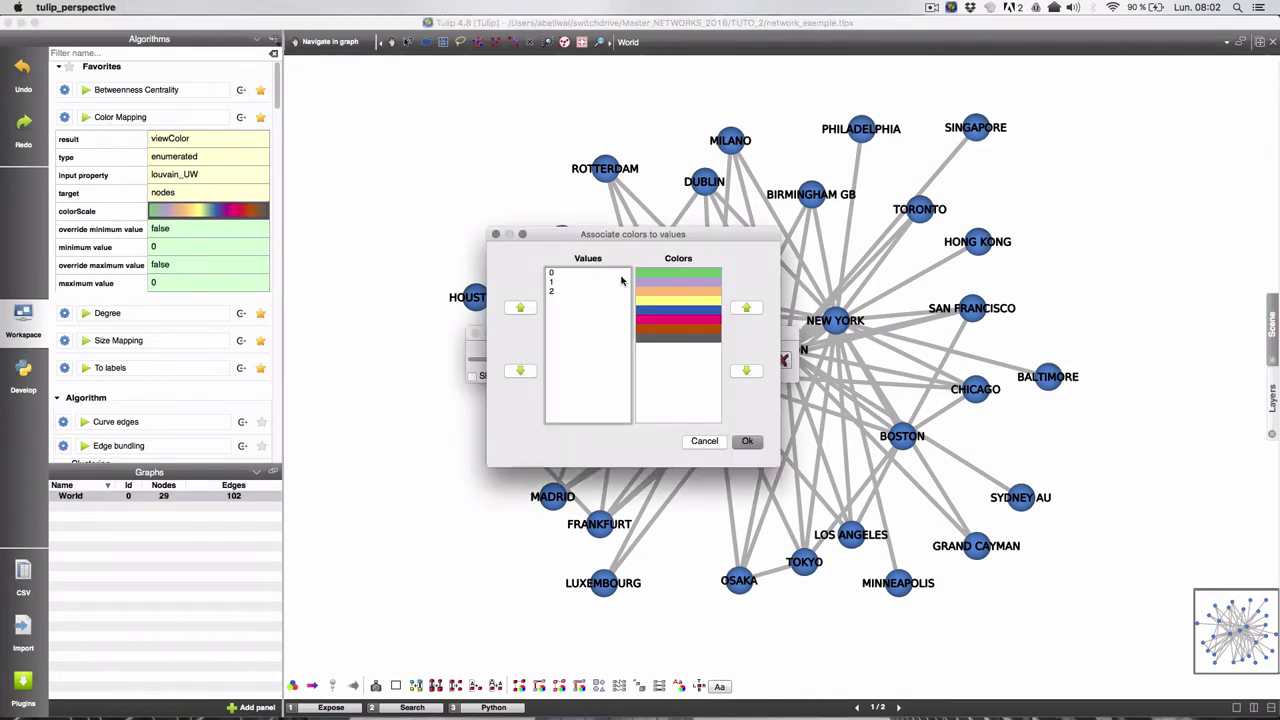
pyautogui.click(757, 448)
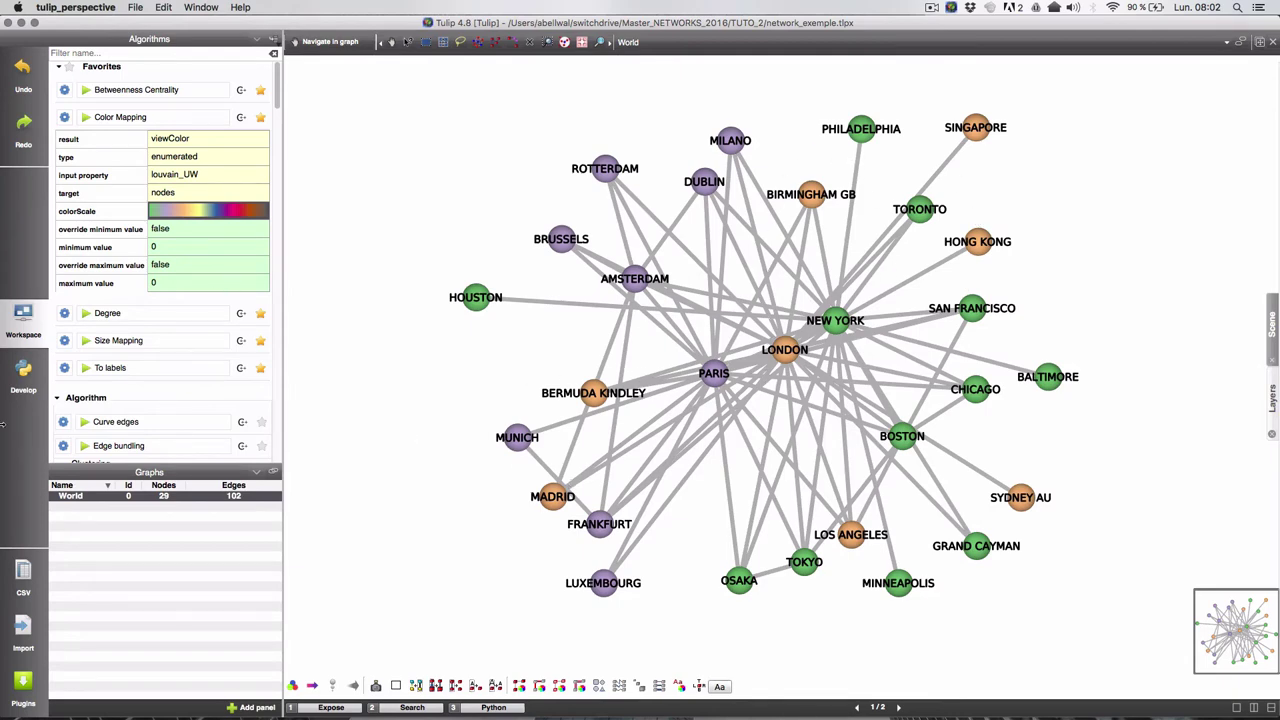
# Lay out the graph with FM^3 twice, then with Fruchterman Reingold.
pyautogui.click(80, 120)
pyautogui.scroll(-3, 130, 175)
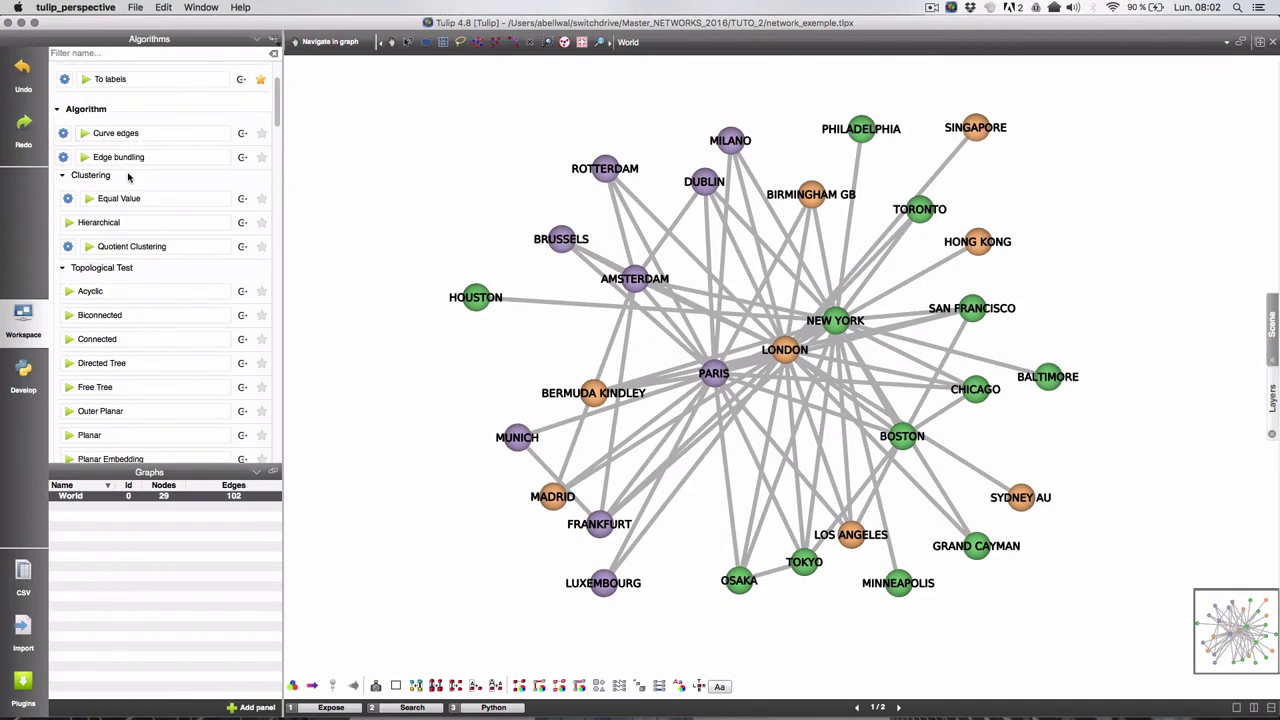
pyautogui.scroll(-10, 128, 177)
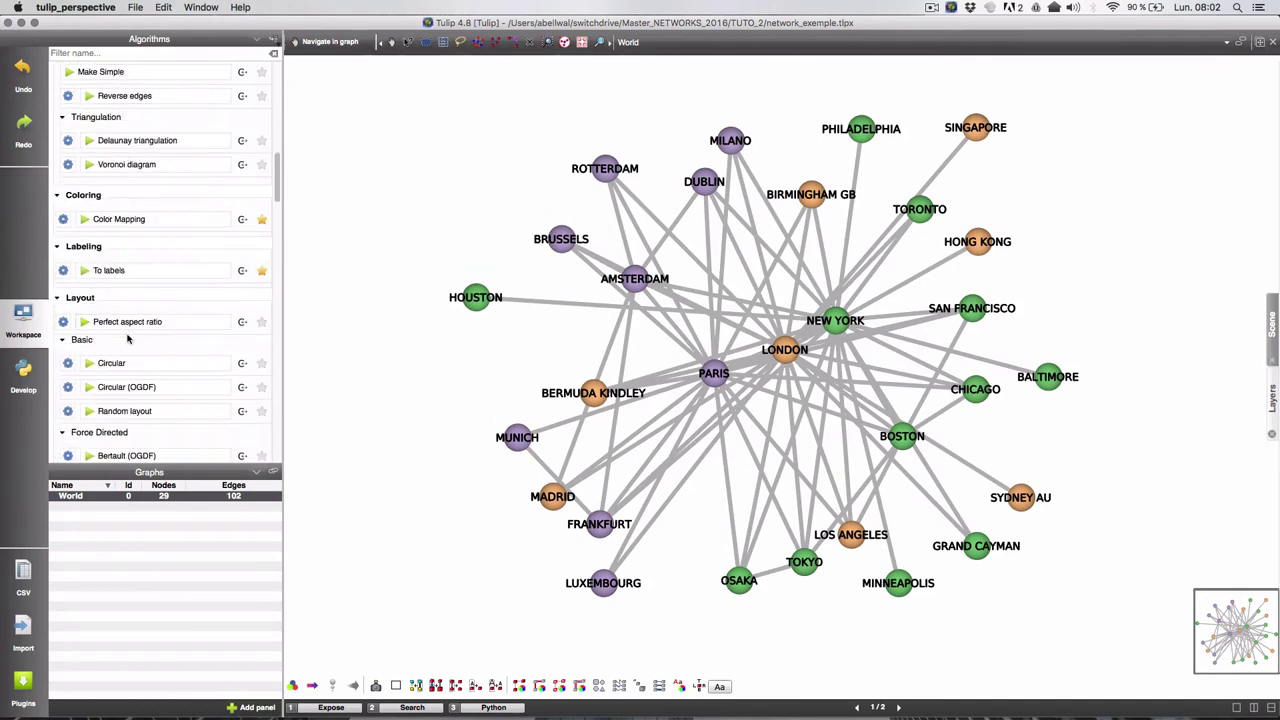
pyautogui.scroll(-5, 100, 322)
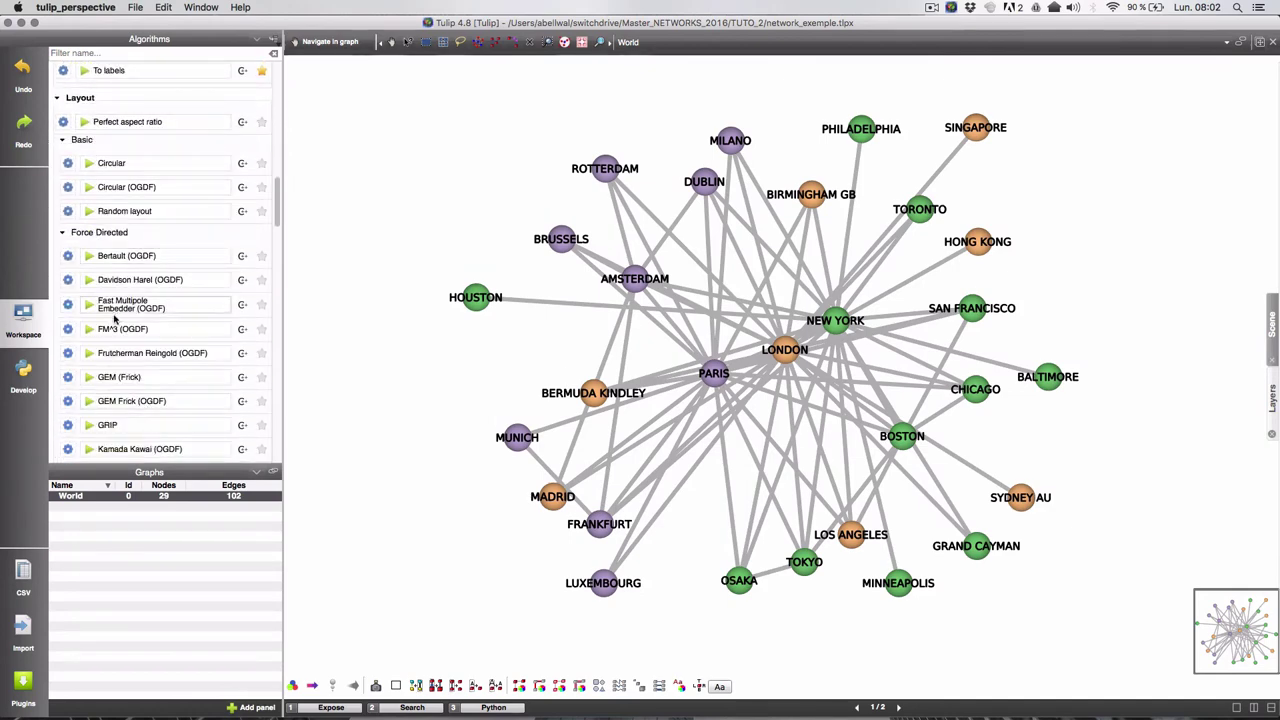
pyautogui.doubleClick(112, 329)
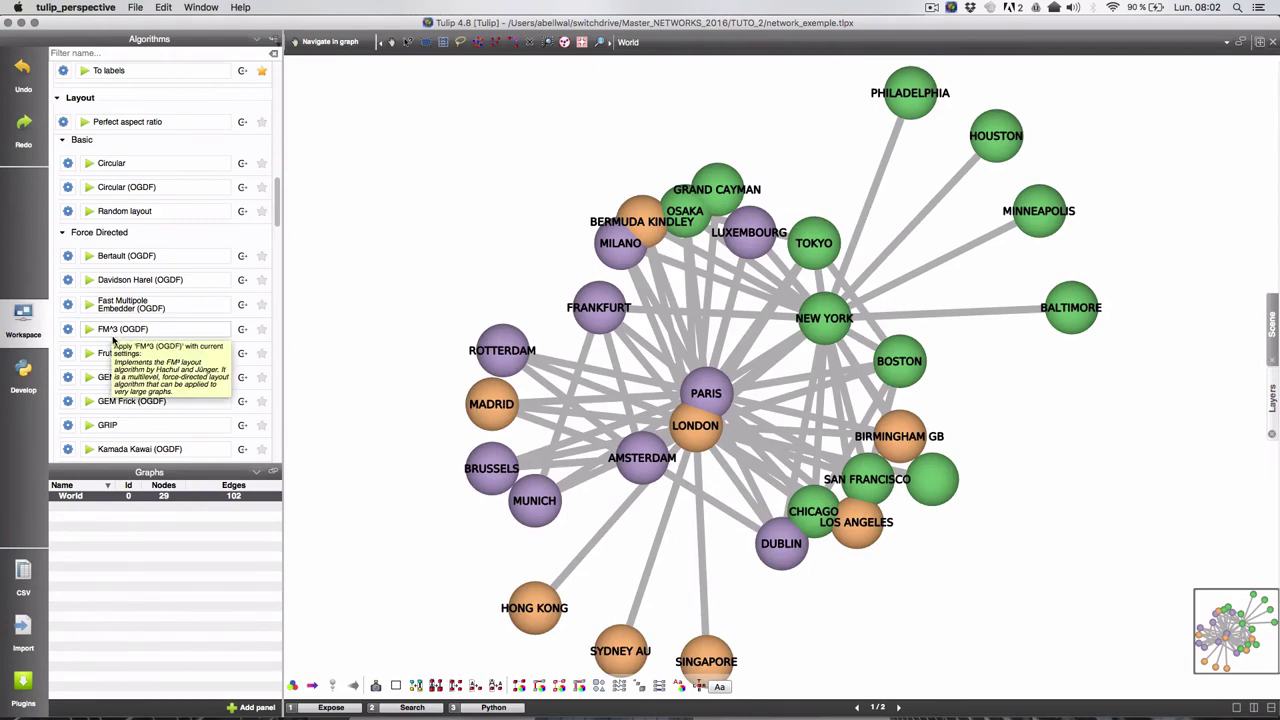
pyautogui.doubleClick(113, 335)
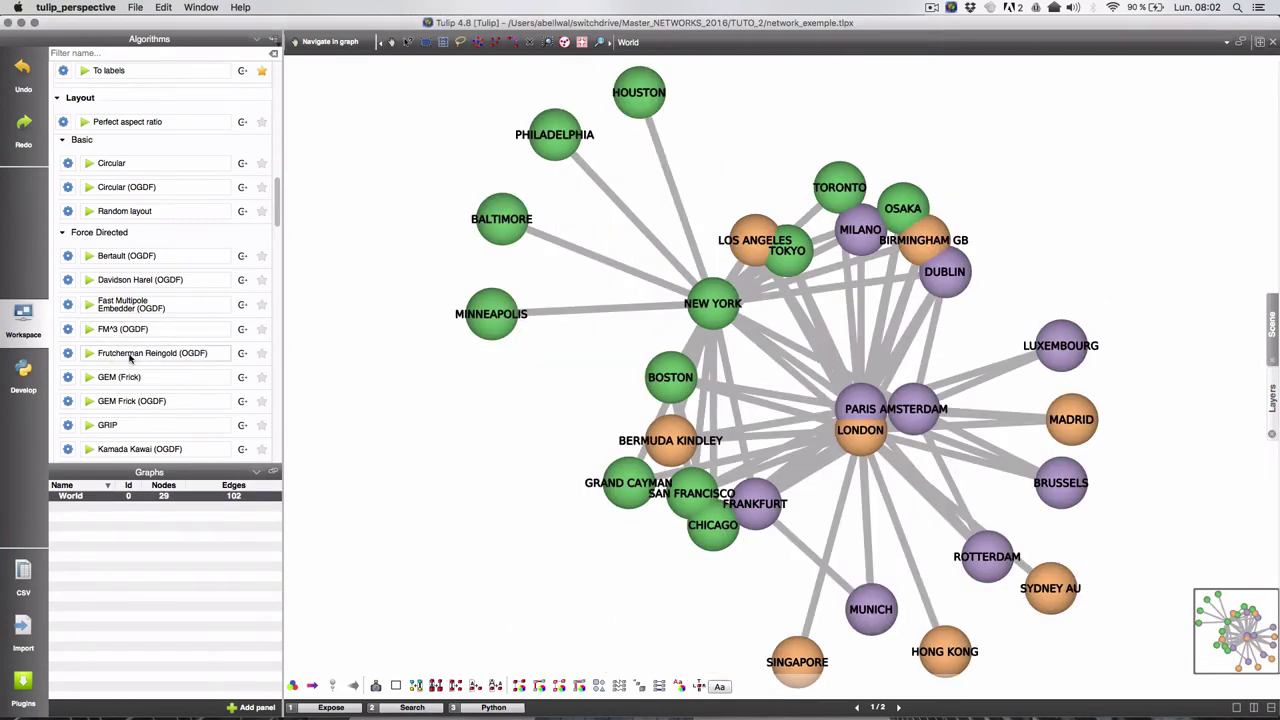
pyautogui.doubleClick(129, 355)
# Enable colour interpolation for edges in scene rendering, then apply the Kamada Kawai layout.
pyautogui.scroll(-3, 129, 357)
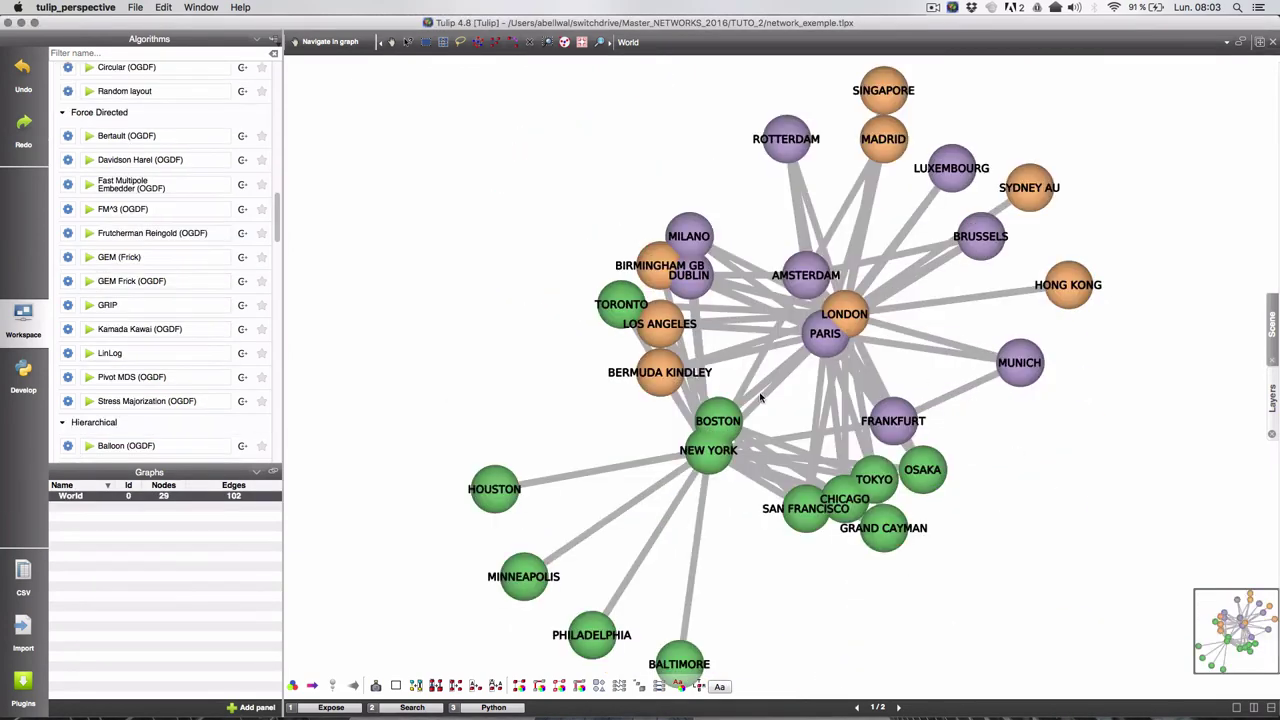
pyautogui.click(1271, 330)
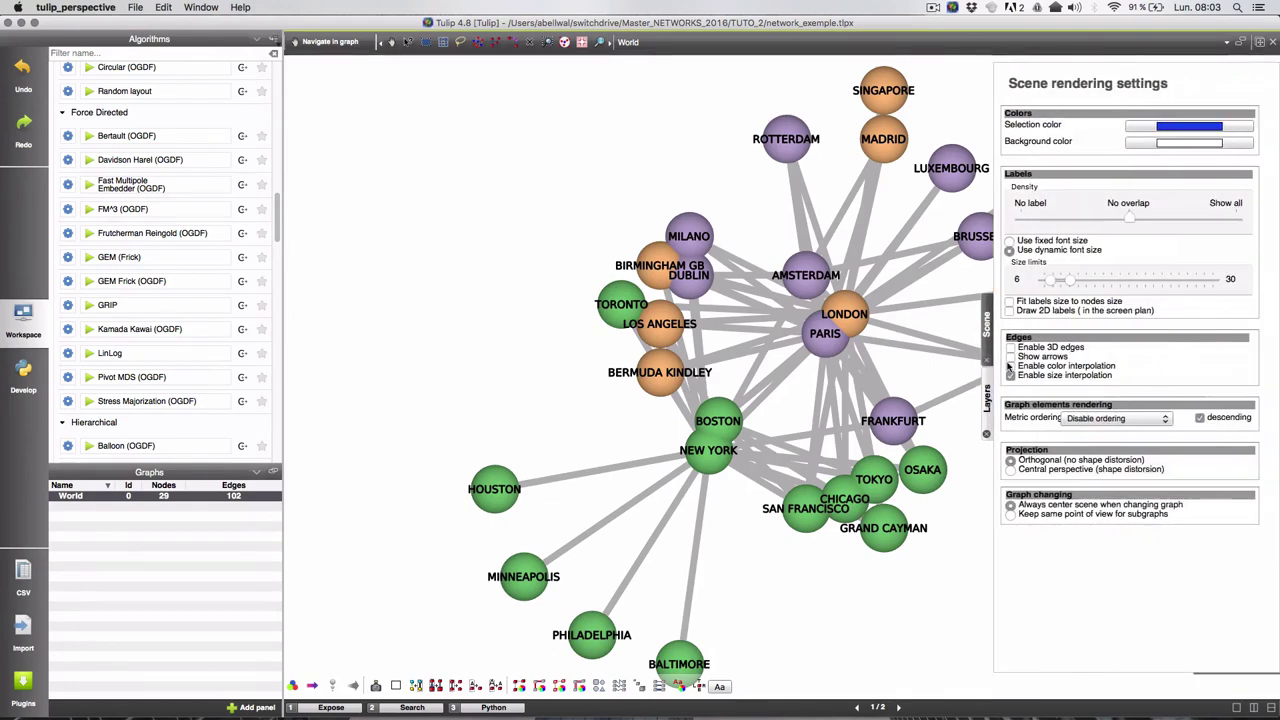
pyautogui.click(1010, 365)
pyautogui.click(989, 365)
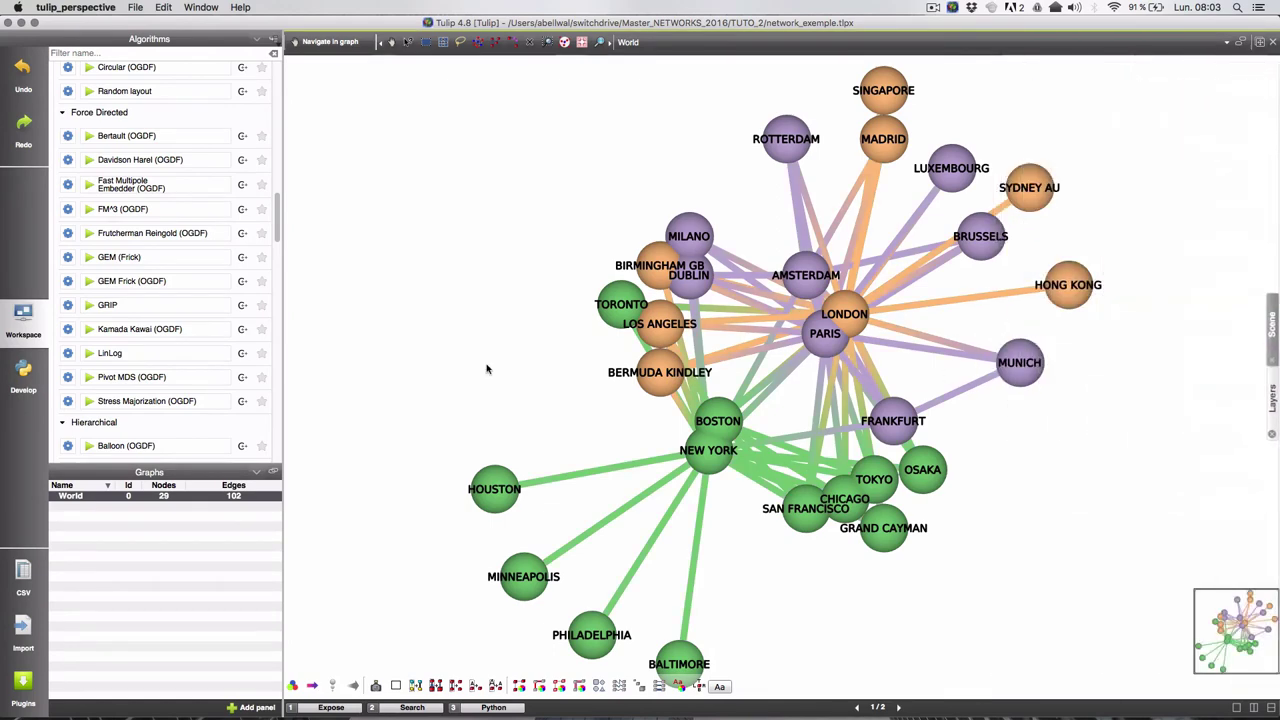
pyautogui.doubleClick(170, 333)
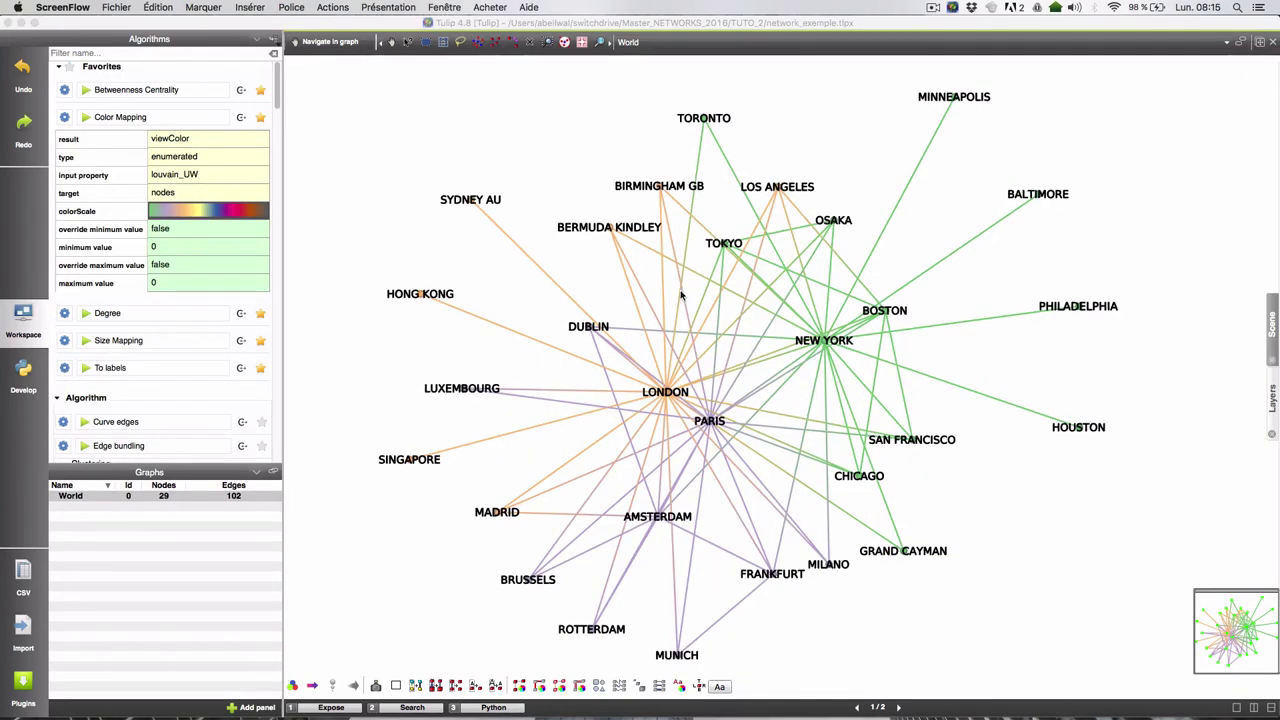
# Switch Color Mapping's input property to Louvain_W, run it, and accept the colours.
pyautogui.click(186, 175)
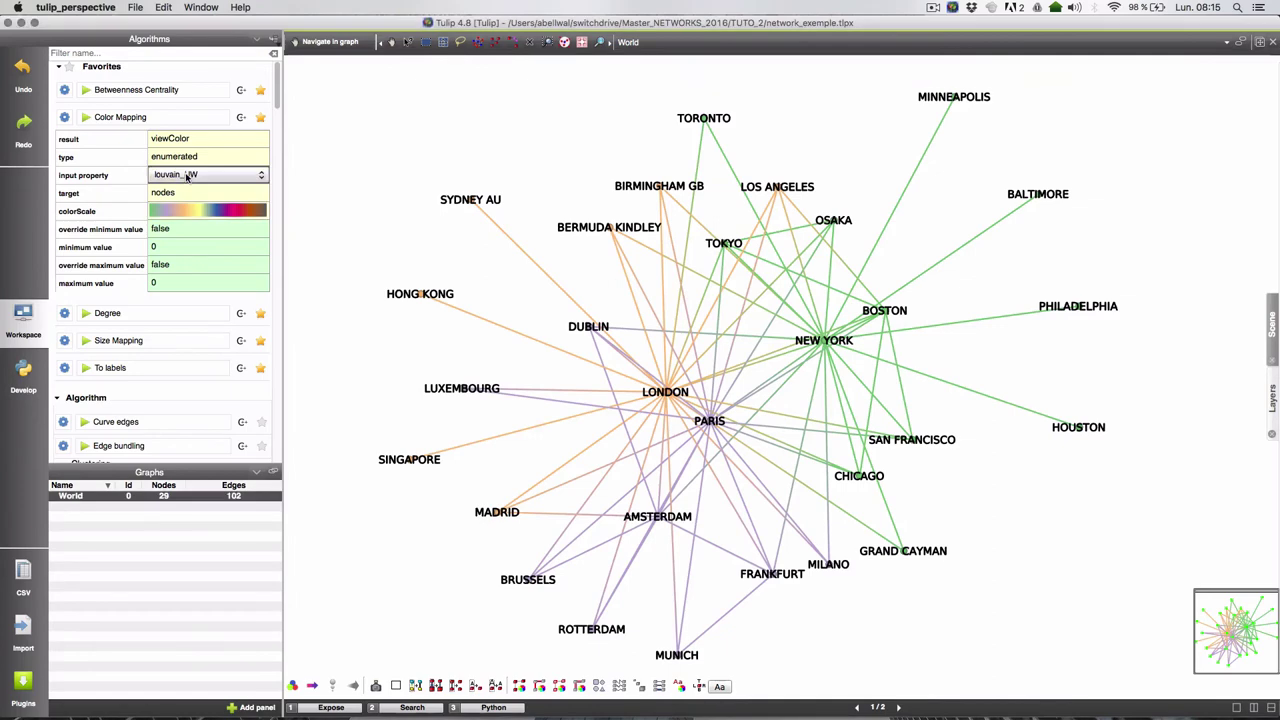
pyautogui.click(255, 175)
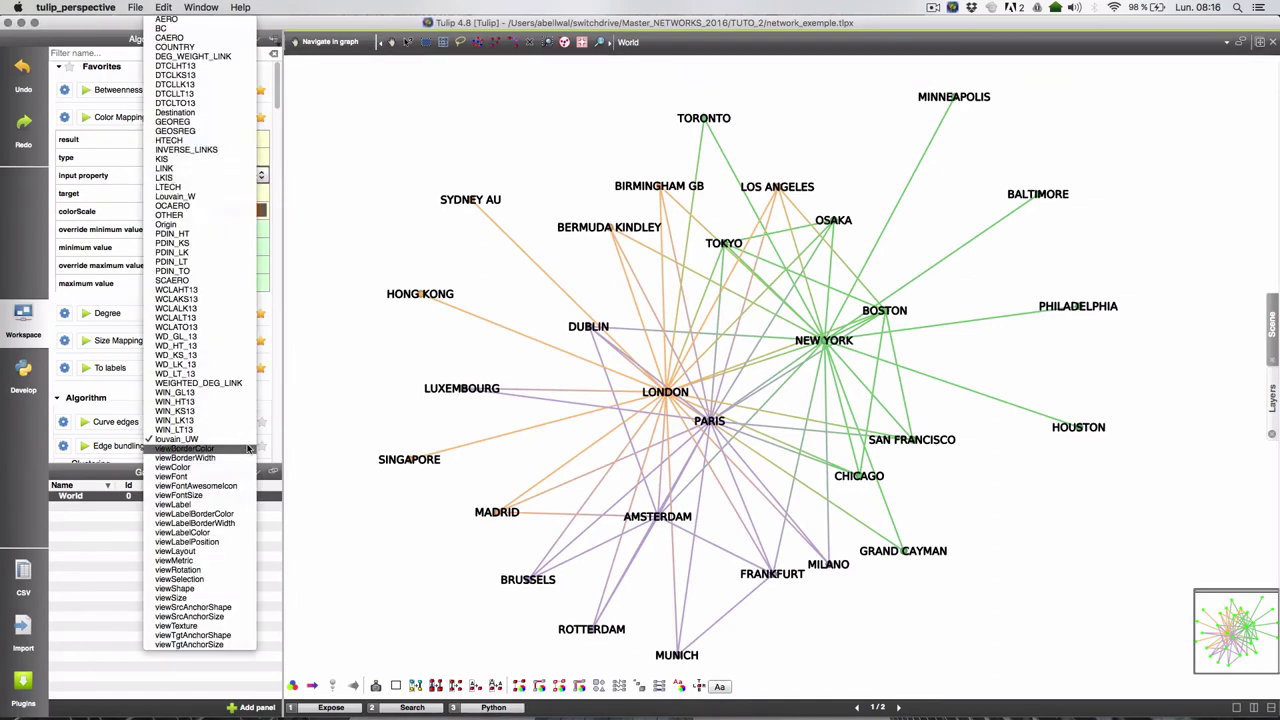
pyautogui.click(179, 197)
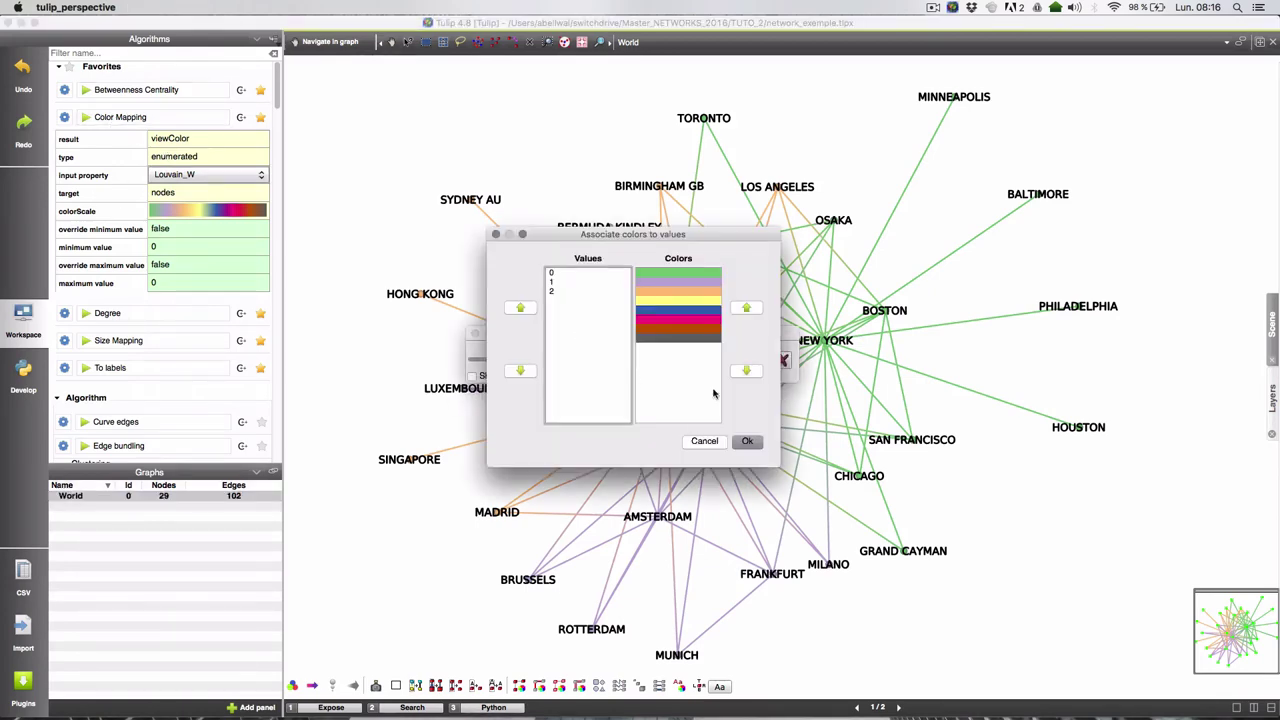
pyautogui.click(748, 442)
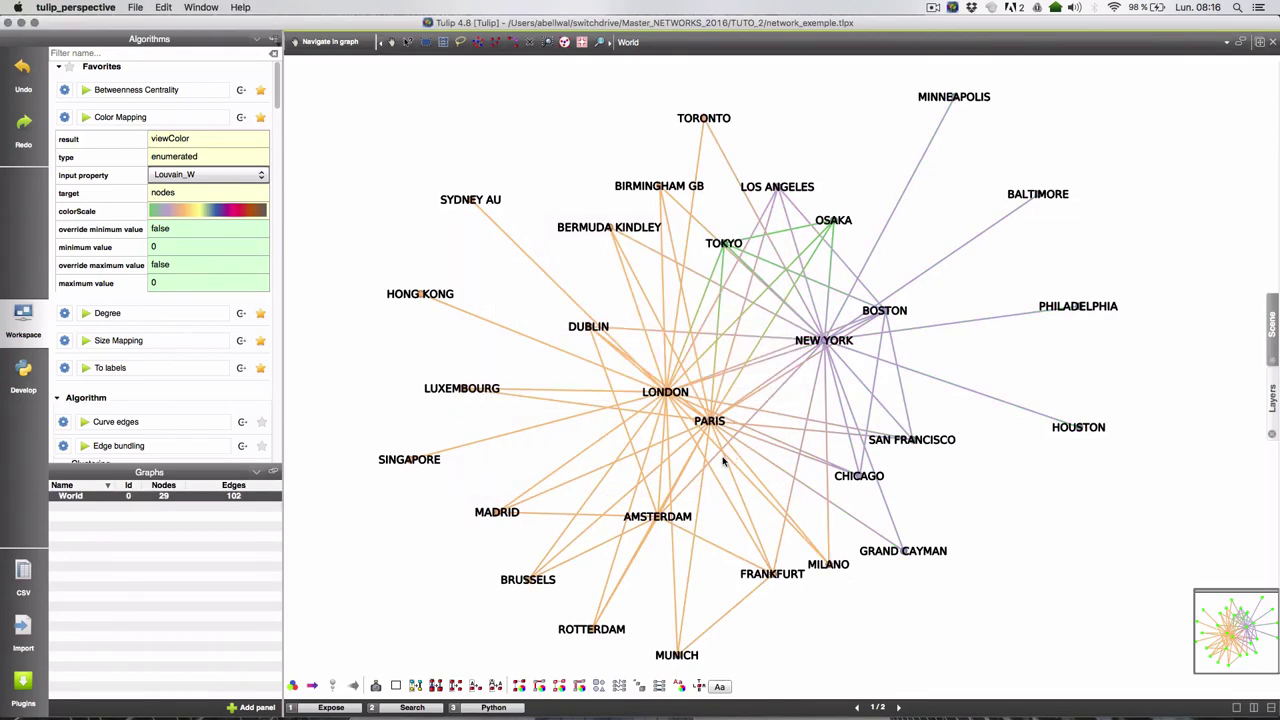